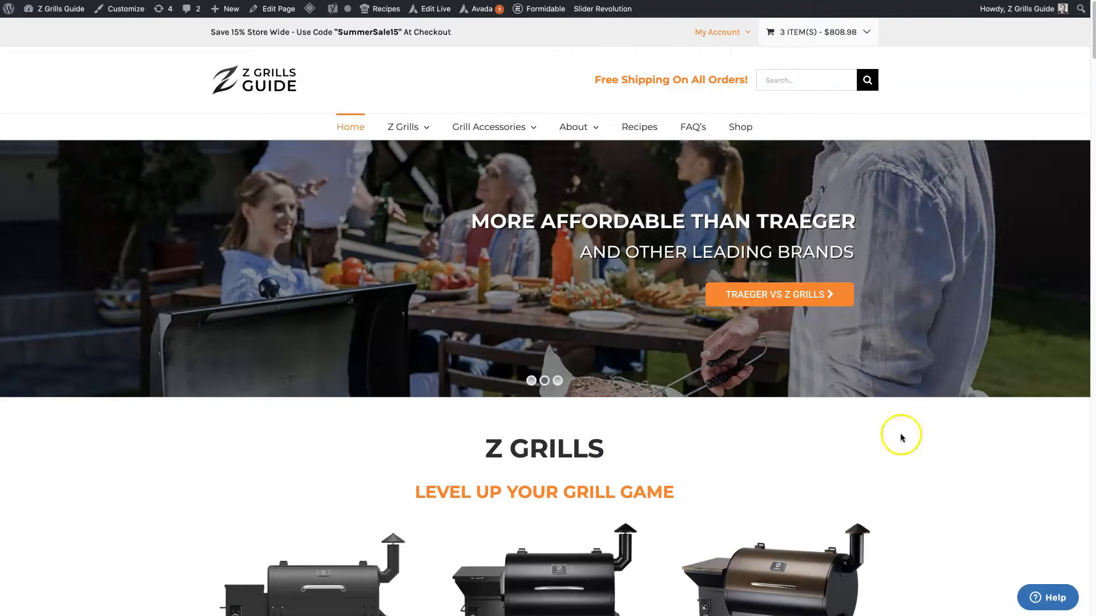
- Open the Z Grills home page for editing in a new browser tab and look over its live layout
{"action": "right_click", "coordinate": [268, 9]}
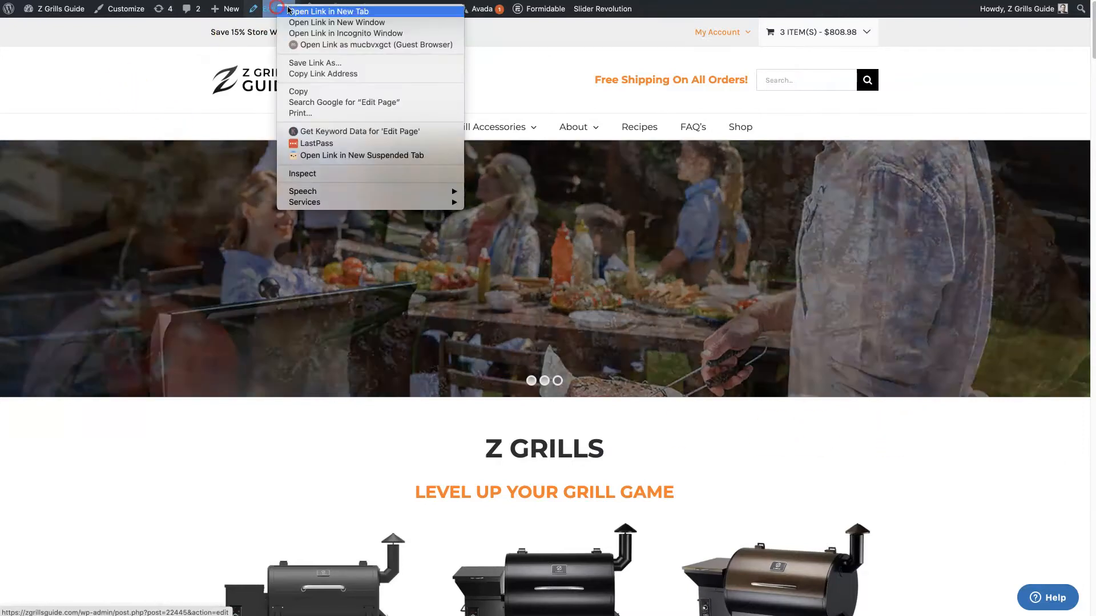
{"action": "left_click", "coordinate": [297, 12]}
{"action": "scroll", "coordinate": [785, 501], "scroll_direction": "down", "scroll_amount": 5}
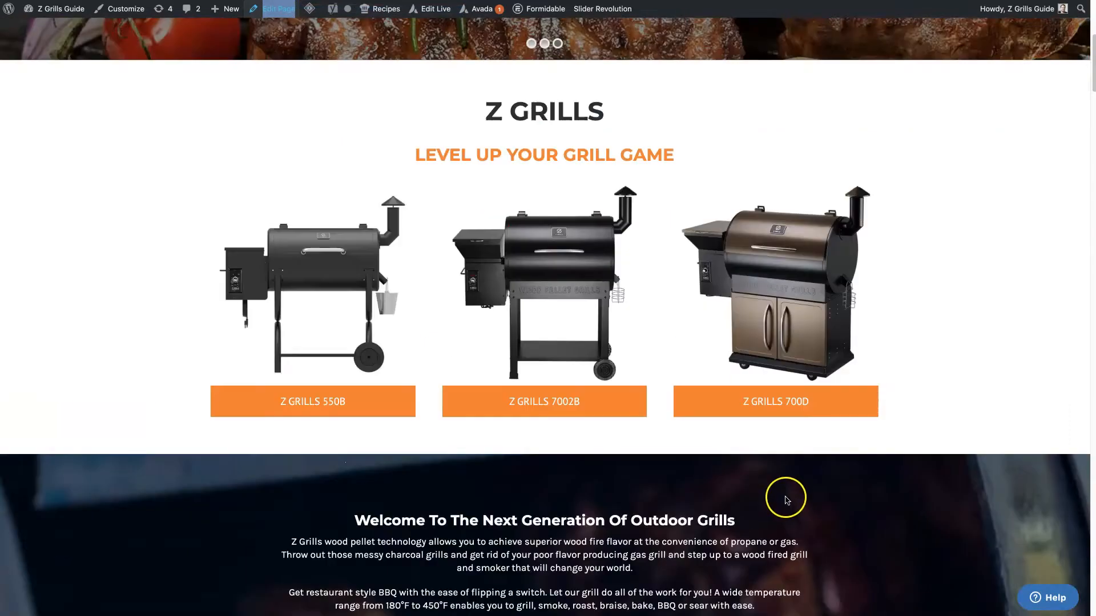
{"action": "scroll", "coordinate": [536, 554], "scroll_direction": "down", "scroll_amount": 6}
{"action": "scroll", "coordinate": [839, 358], "scroll_direction": "up", "scroll_amount": 12}
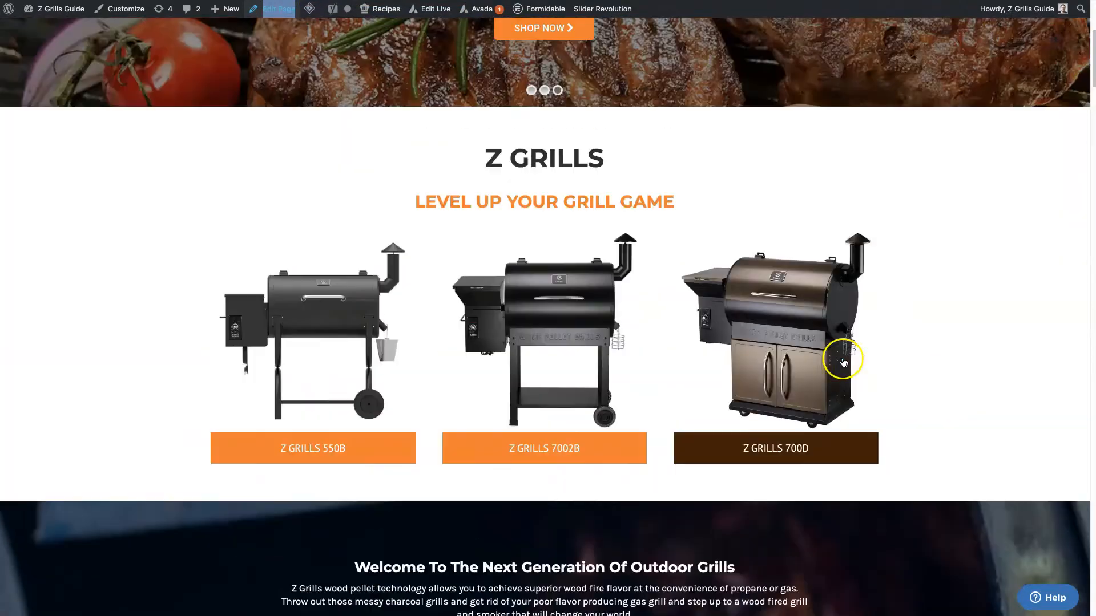
{"action": "left_click", "coordinate": [279, 8]}
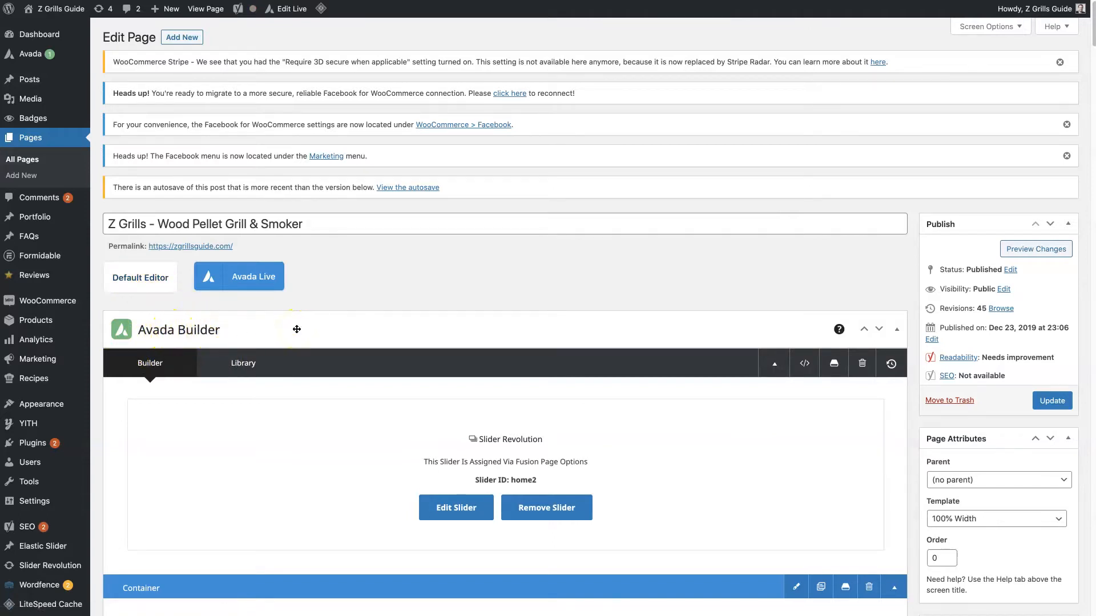
- Inspect the settings of the "Z GRILLS" heading's text block in the first container, leaving them unedited
{"action": "scroll", "coordinate": [297, 330], "scroll_direction": "down", "scroll_amount": 5}
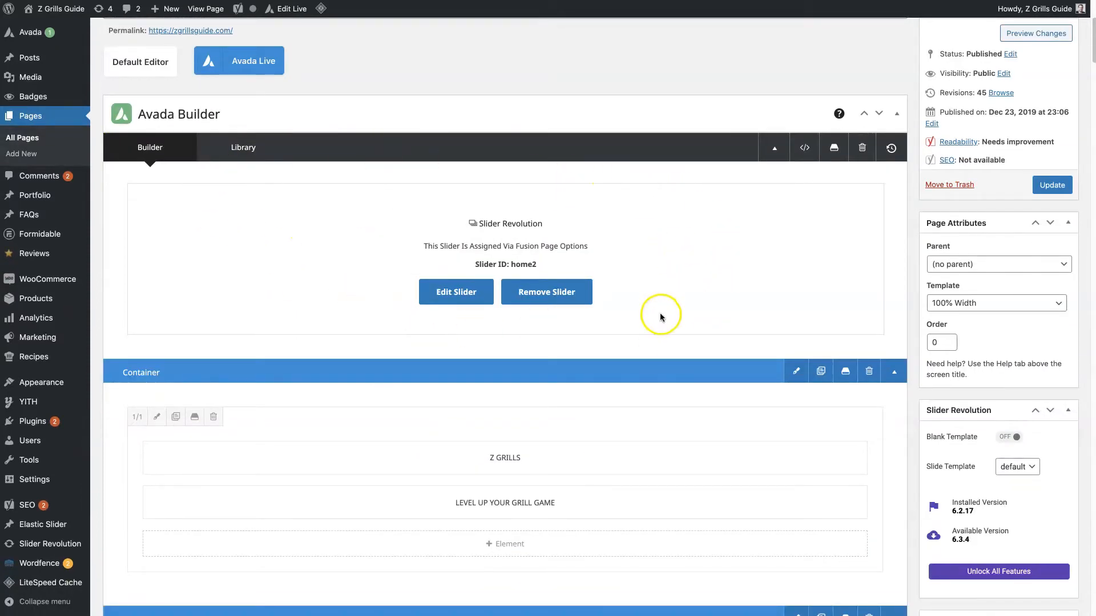
{"action": "scroll", "coordinate": [659, 315], "scroll_direction": "down", "scroll_amount": 1}
{"action": "scroll", "coordinate": [697, 291], "scroll_direction": "down", "scroll_amount": 3}
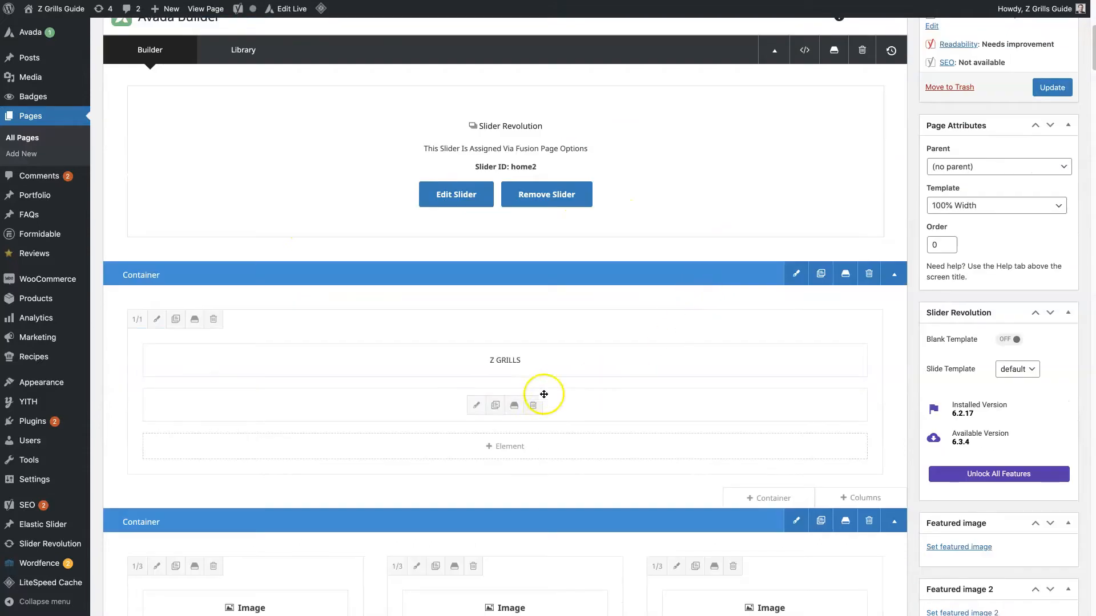
{"action": "left_click", "coordinate": [476, 362]}
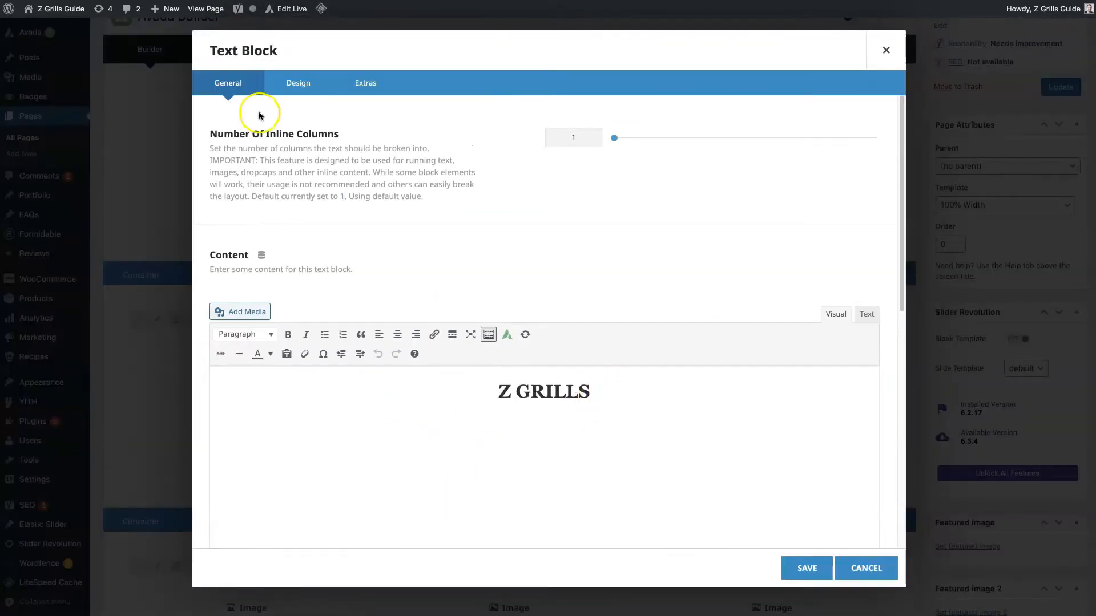
{"action": "left_click_drag", "start_coordinate": [209, 50], "coordinate": [303, 49]}
{"action": "left_click", "coordinate": [305, 49]}
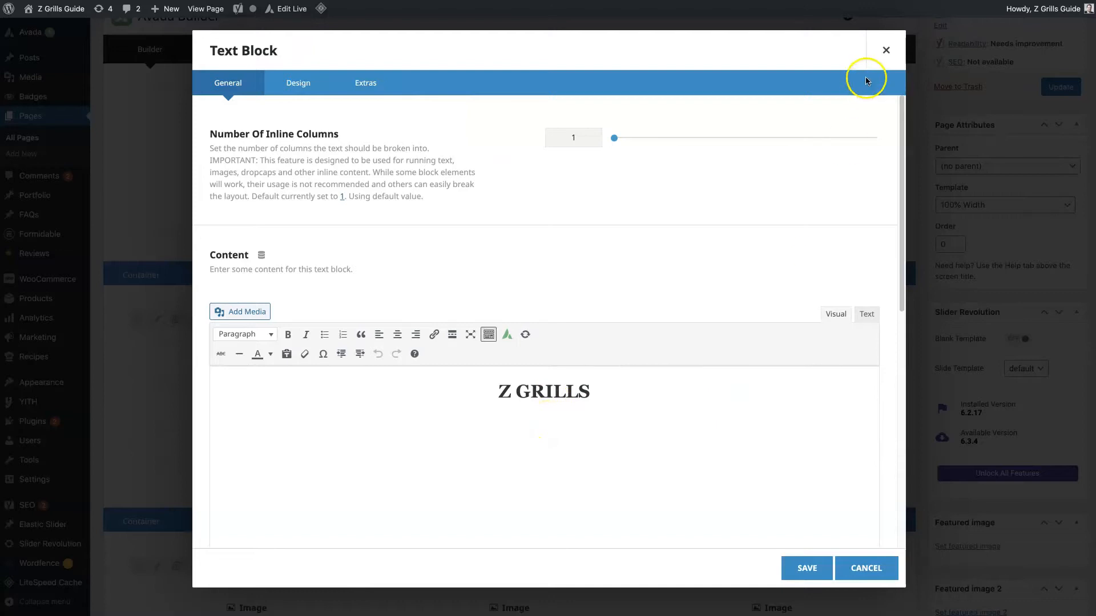
{"action": "left_click", "coordinate": [886, 51]}
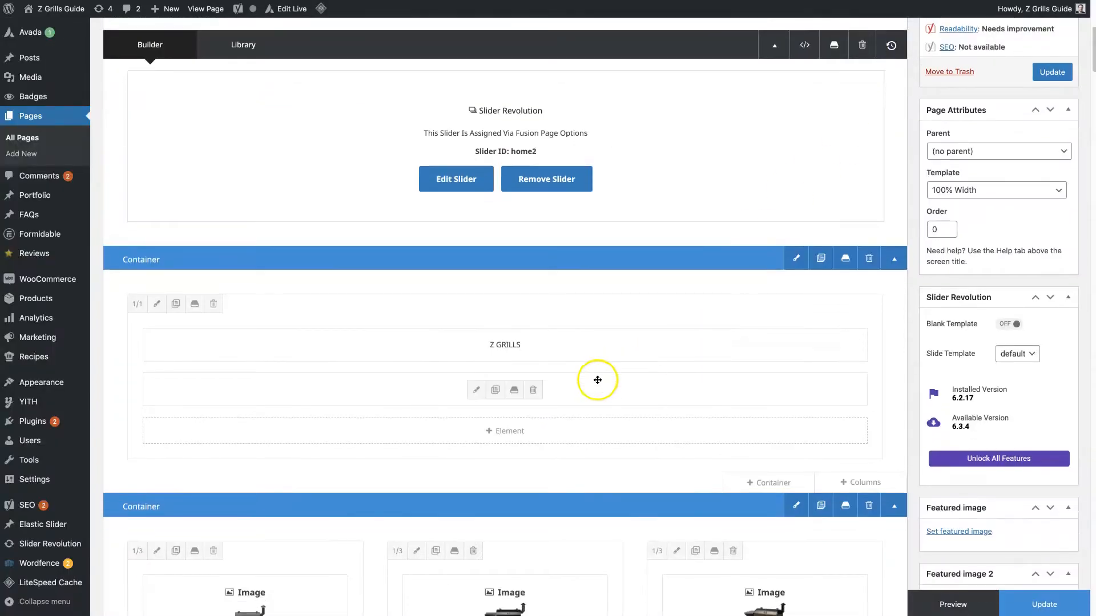
- Inspect the settings of the image above the Z GRILLS 550B button, leaving them unedited
{"action": "scroll", "coordinate": [631, 383], "scroll_direction": "down", "scroll_amount": 5}
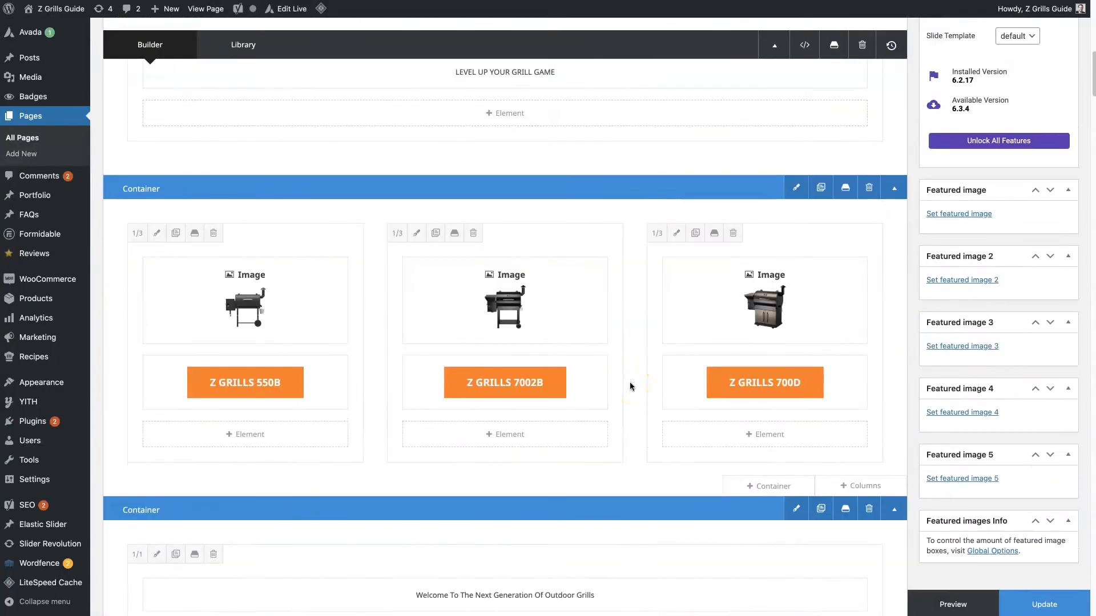
{"action": "scroll", "coordinate": [631, 385], "scroll_direction": "down", "scroll_amount": 1}
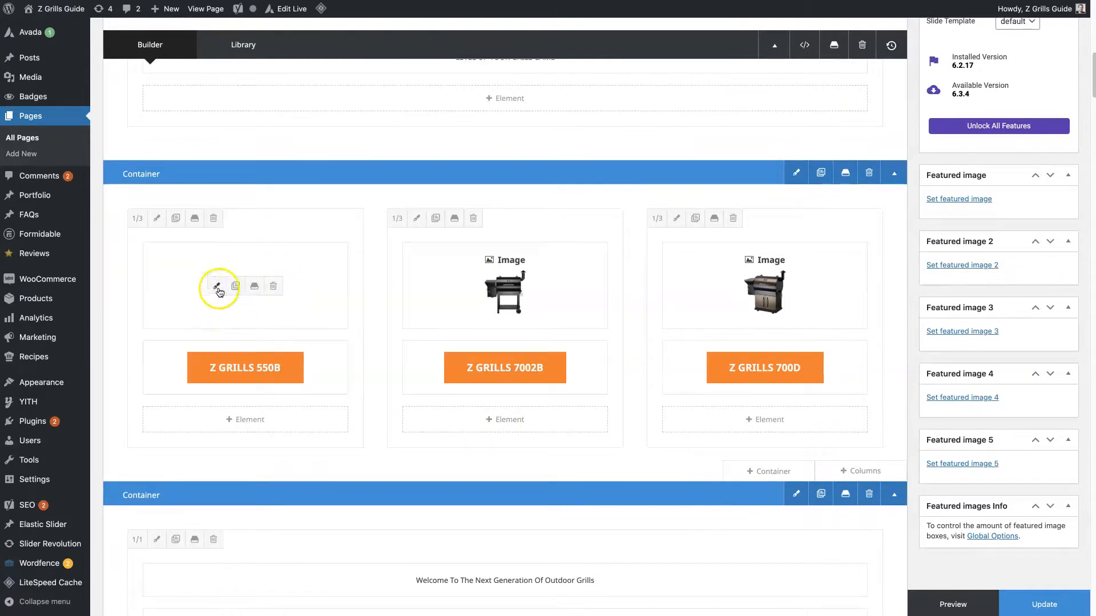
{"action": "left_click", "coordinate": [217, 287]}
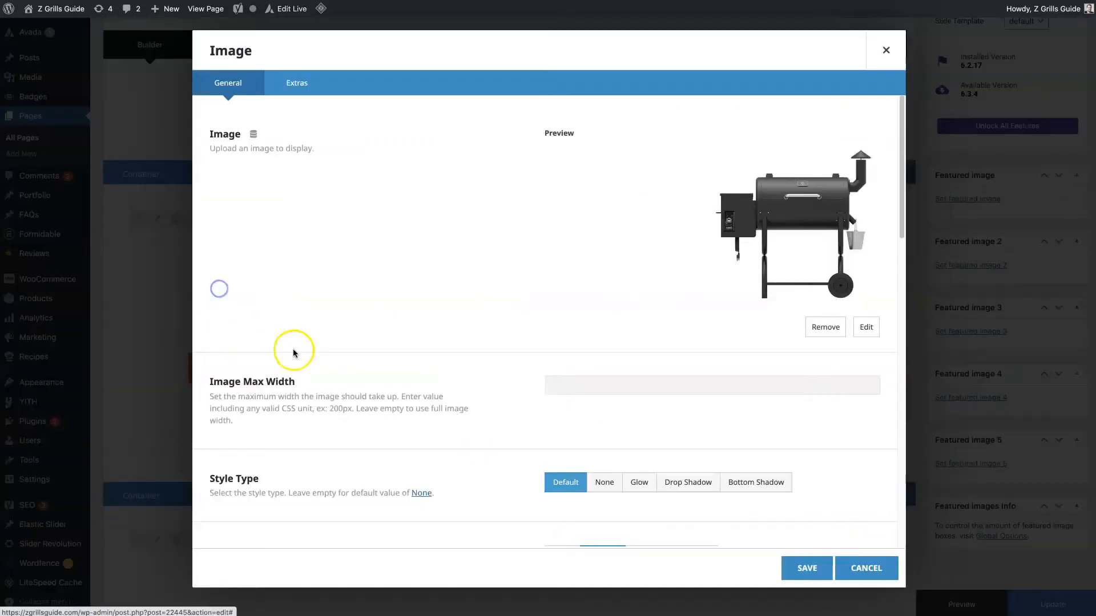
{"action": "left_click", "coordinate": [883, 46]}
{"action": "left_click_drag", "start_coordinate": [330, 298], "coordinate": [305, 300]}
{"action": "left_click_drag", "start_coordinate": [311, 370], "coordinate": [323, 405]}
{"action": "left_click", "coordinate": [236, 419]}
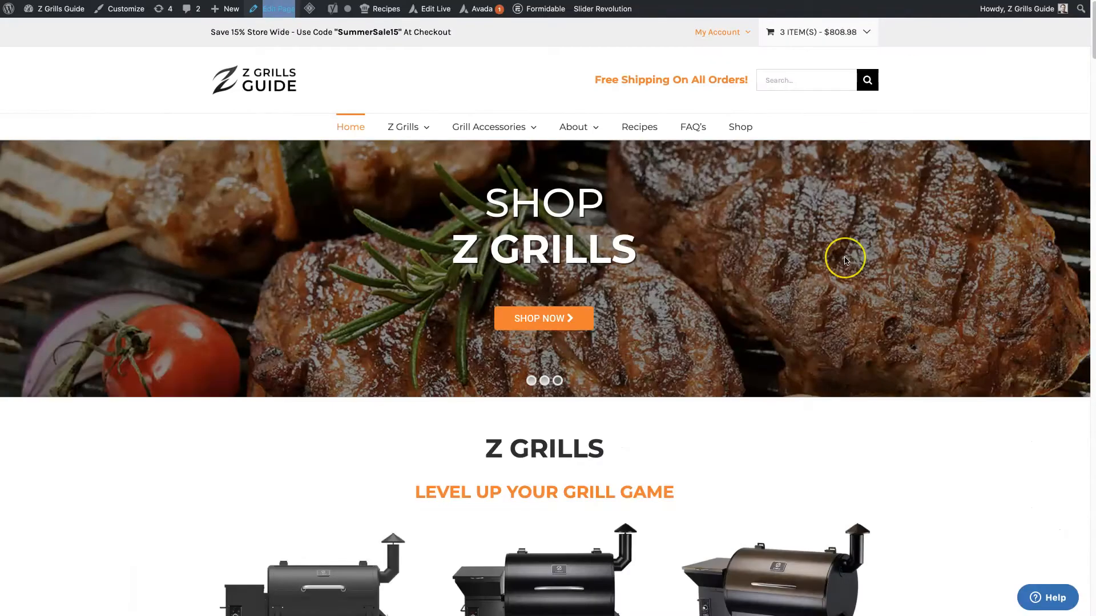
- Compare the live page's three grill columns and welcome section with the matching containers in the builder
{"action": "scroll", "coordinate": [843, 257], "scroll_direction": "down", "scroll_amount": 5}
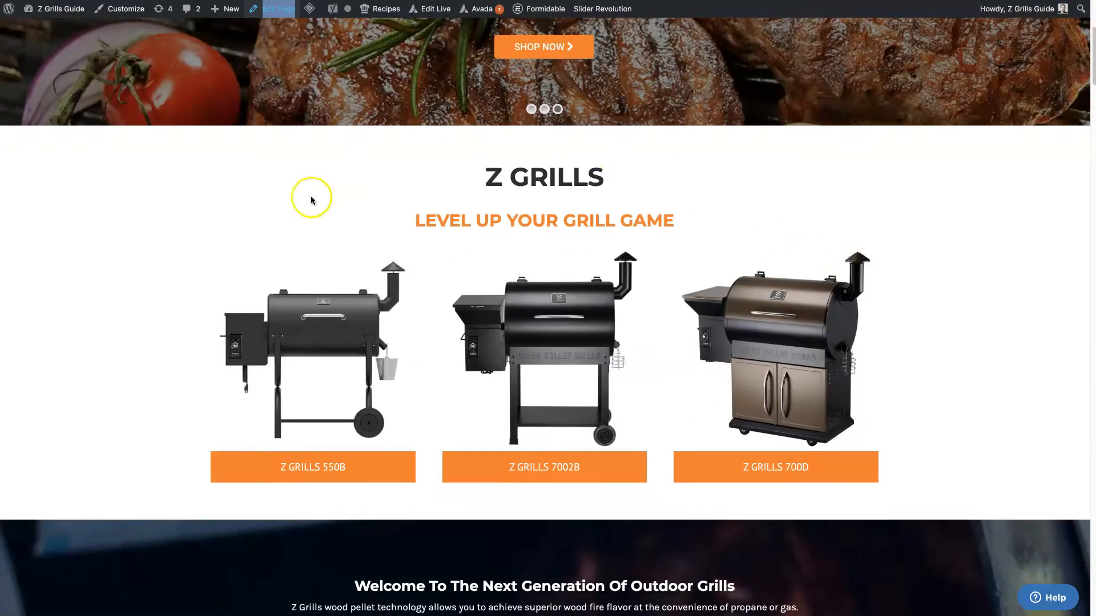
{"action": "scroll", "coordinate": [991, 403], "scroll_direction": "down", "scroll_amount": 5}
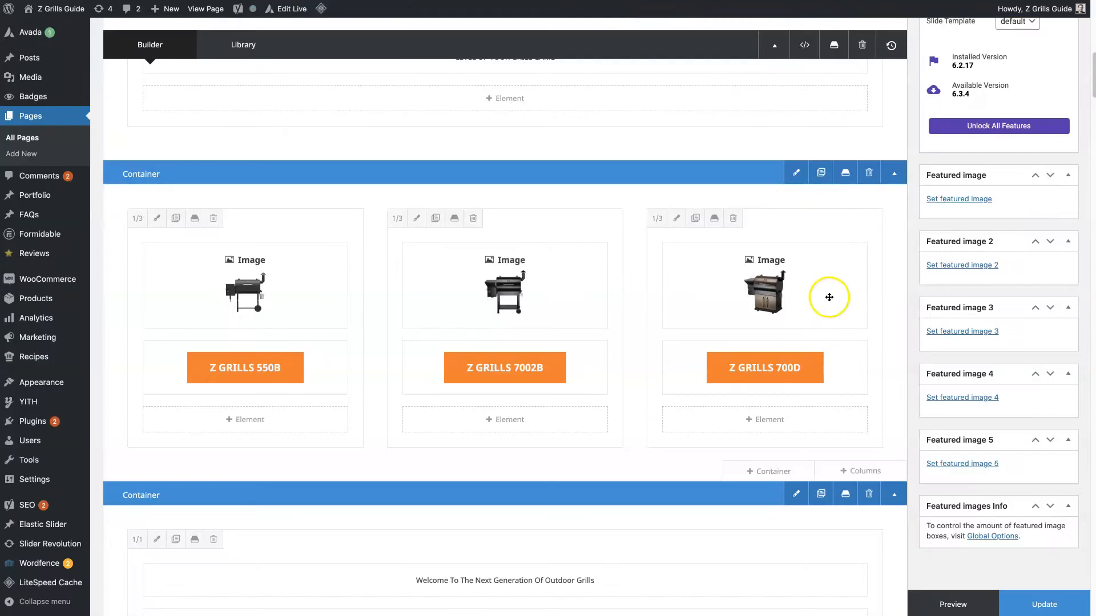
{"action": "scroll", "coordinate": [816, 331], "scroll_direction": "down", "scroll_amount": 3}
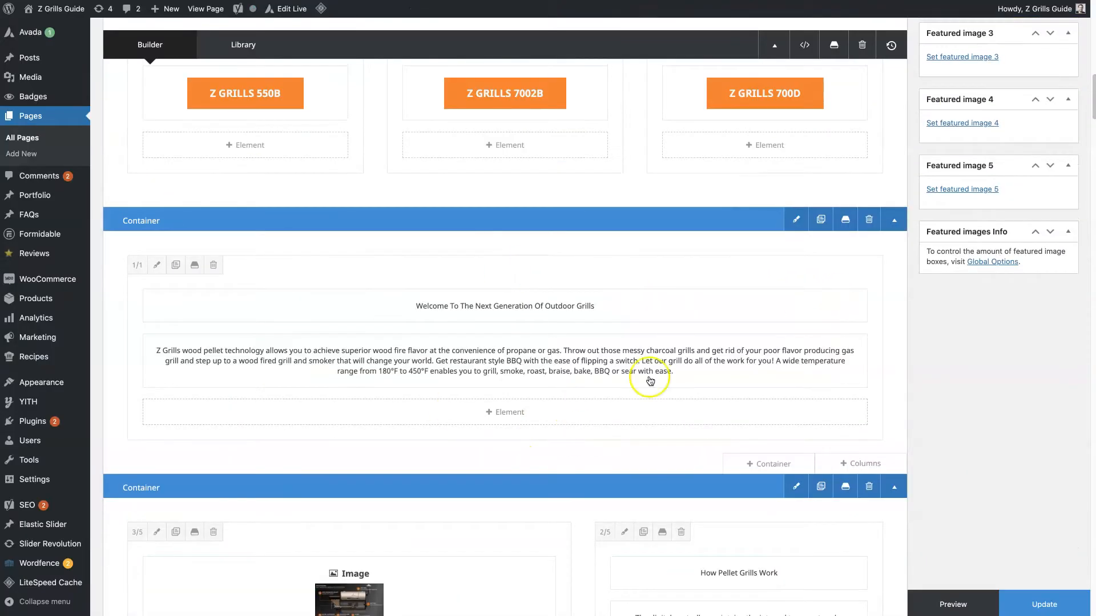
{"action": "scroll", "coordinate": [723, 316], "scroll_direction": "up", "scroll_amount": 4}
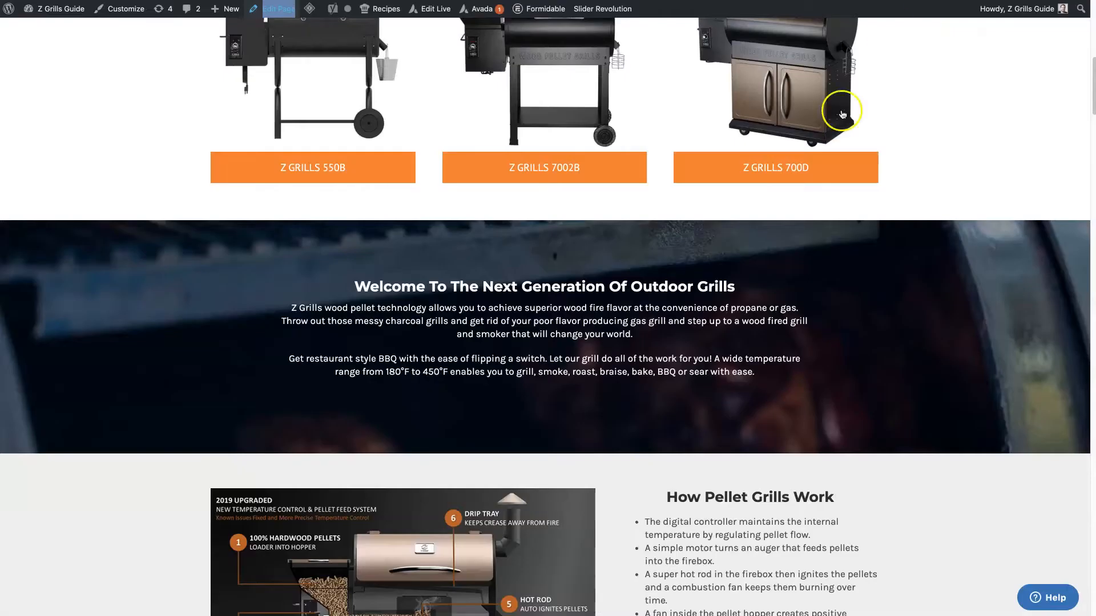
{"action": "scroll", "coordinate": [742, 171], "scroll_direction": "up", "scroll_amount": 5}
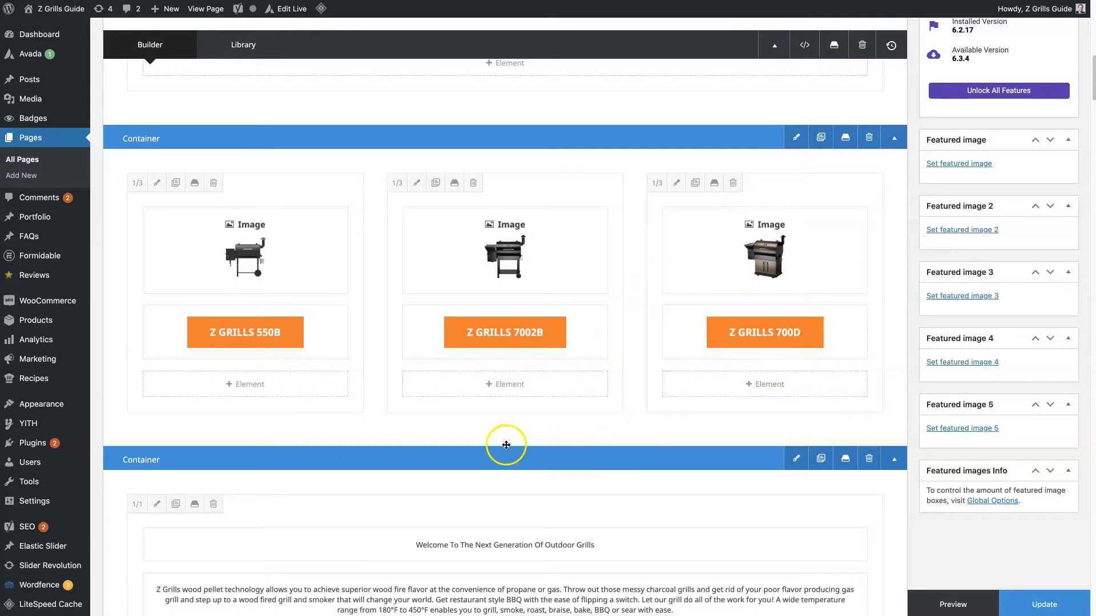
- Browse the builder elements available for the Z GRILLS 550B column, leaving without adding one
{"action": "left_click", "coordinate": [243, 391]}
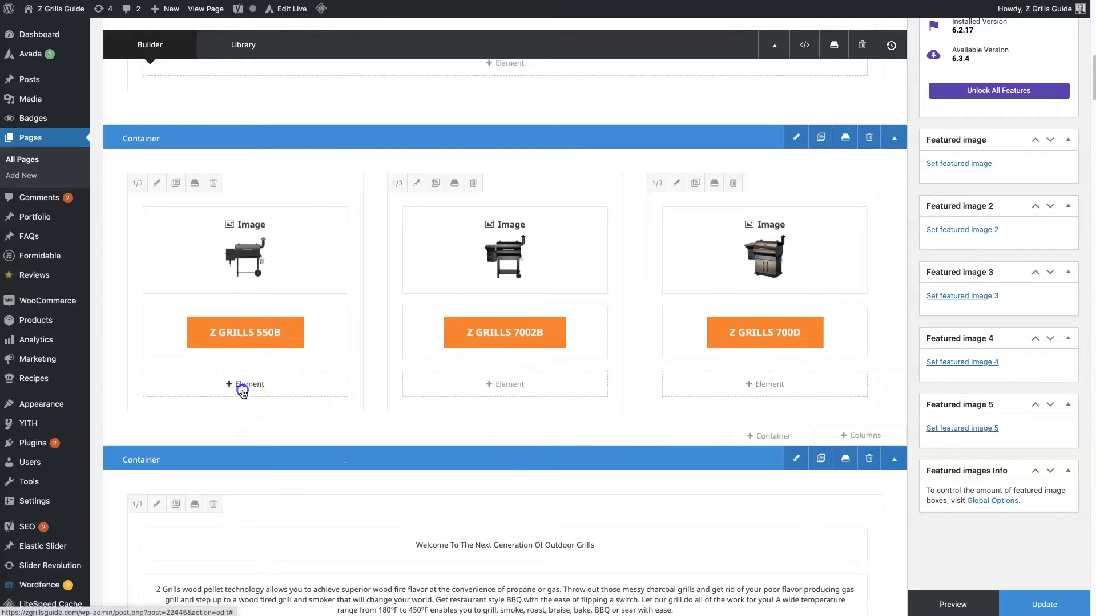
{"action": "left_click", "coordinate": [865, 570]}
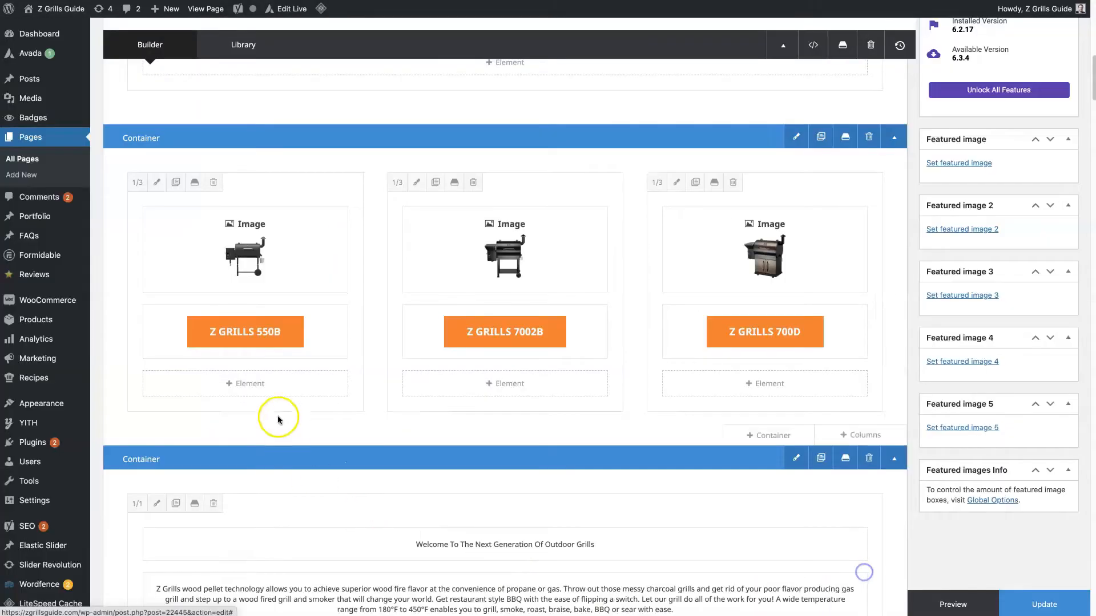
{"action": "left_click", "coordinate": [246, 384]}
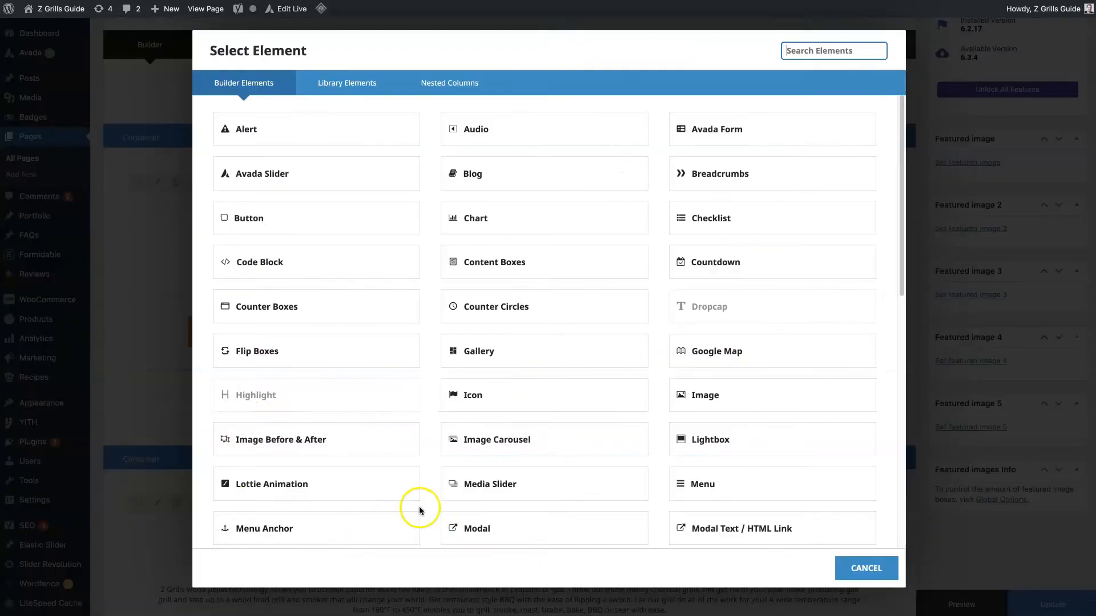
{"action": "scroll", "coordinate": [747, 338], "scroll_direction": "down", "scroll_amount": 3}
{"action": "scroll", "coordinate": [747, 338], "scroll_direction": "down", "scroll_amount": 7}
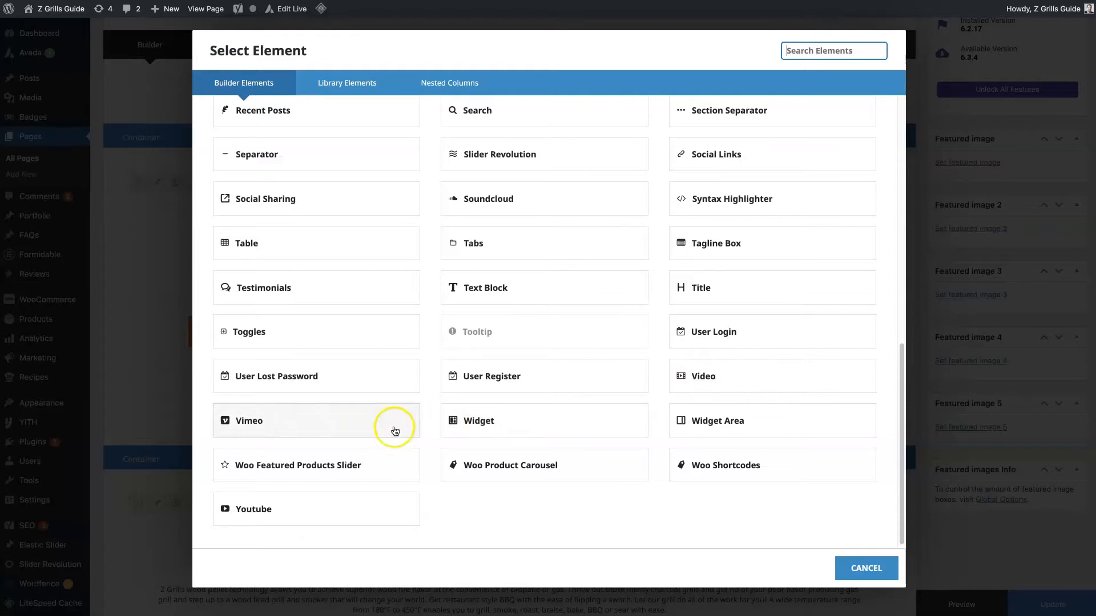
{"action": "scroll", "coordinate": [396, 307], "scroll_direction": "up", "scroll_amount": 10}
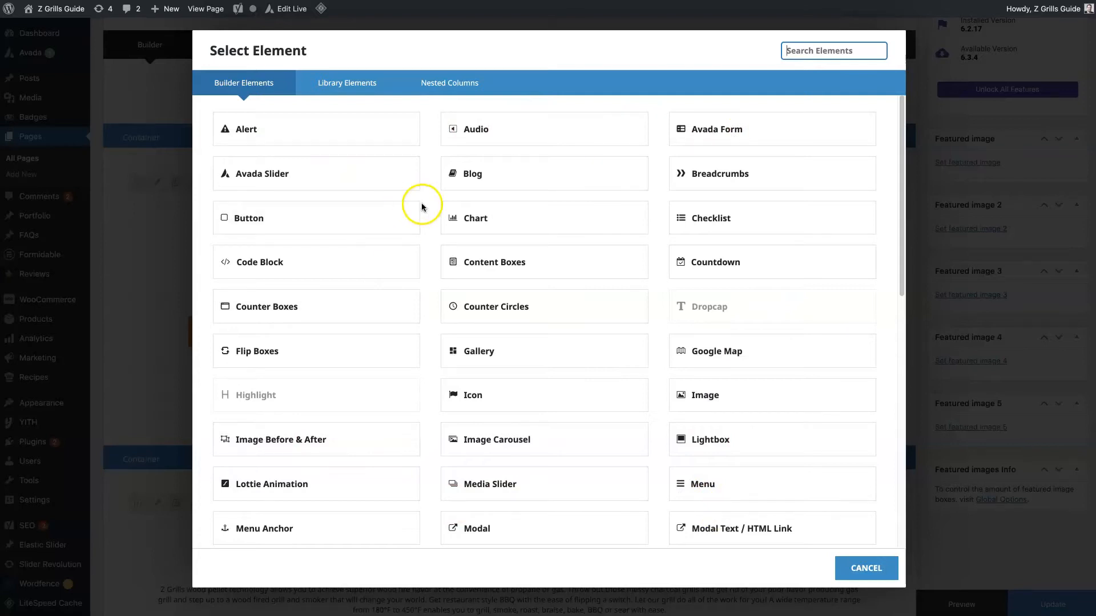
{"action": "left_click", "coordinate": [855, 564]}
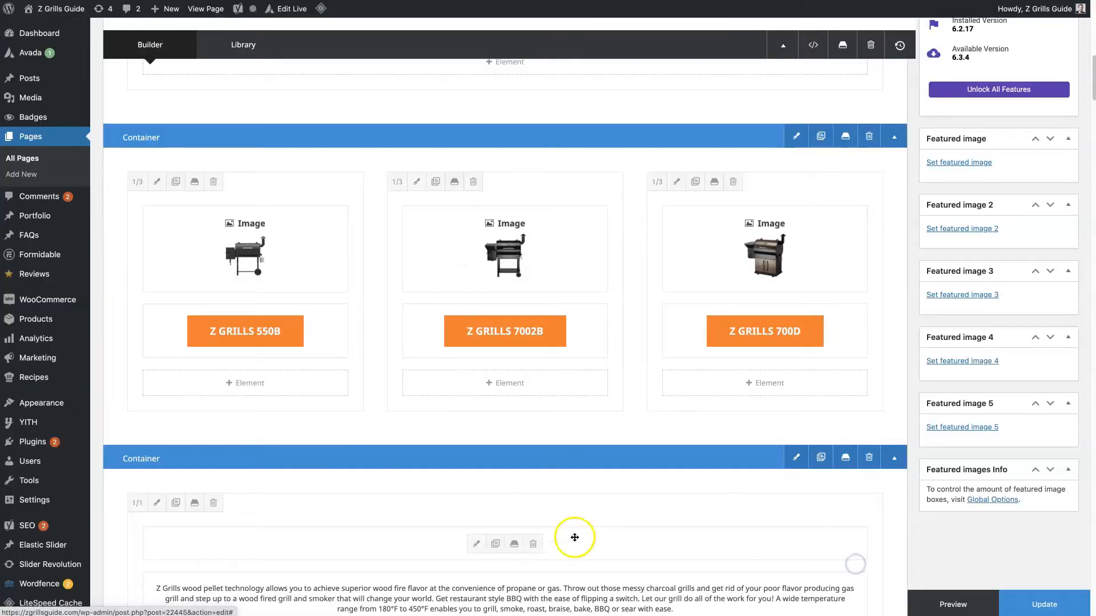
- Examine the "LEVEL UP YOUR GRILL GAME" text block's content as HTML and in visual mode, leaving it unedited
{"action": "scroll", "coordinate": [605, 477], "scroll_direction": "up", "scroll_amount": 4}
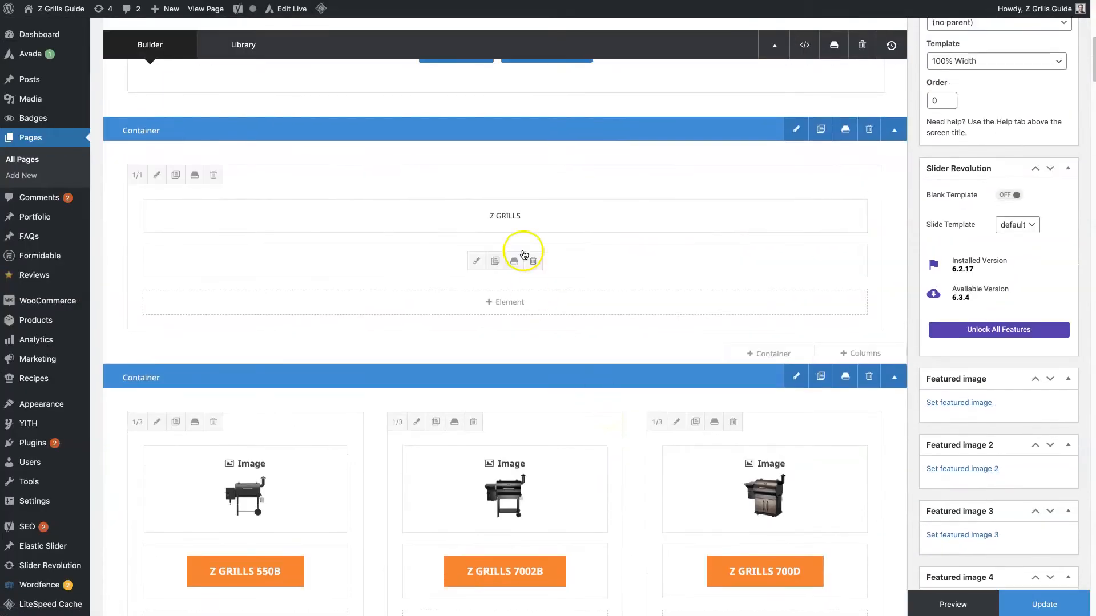
{"action": "left_click", "coordinate": [476, 260]}
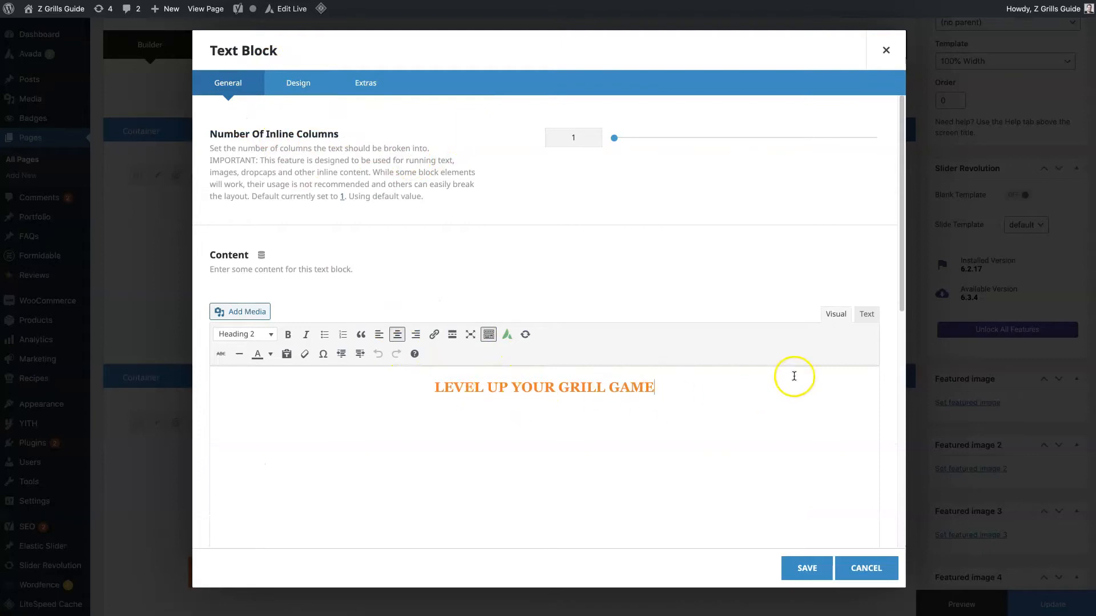
{"action": "left_click", "coordinate": [864, 314]}
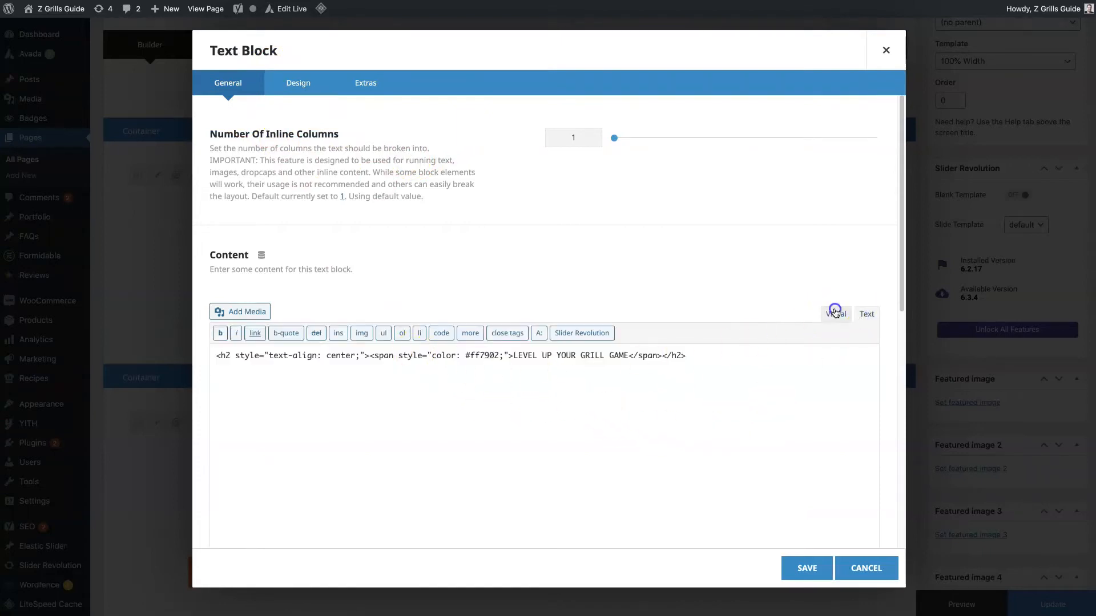
{"action": "left_click", "coordinate": [835, 312]}
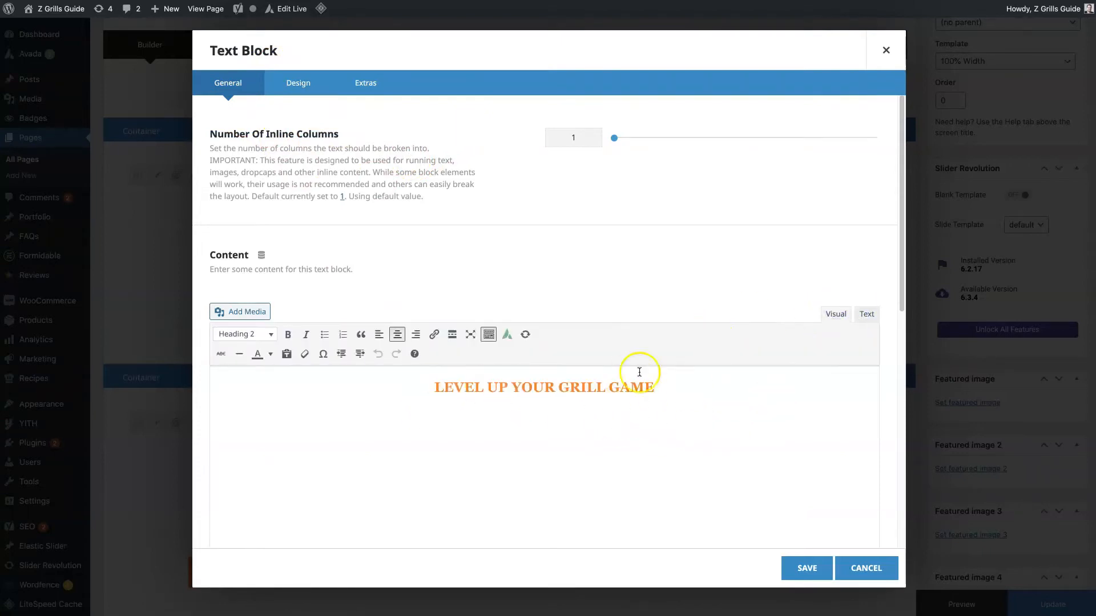
{"action": "left_click", "coordinate": [881, 51]}
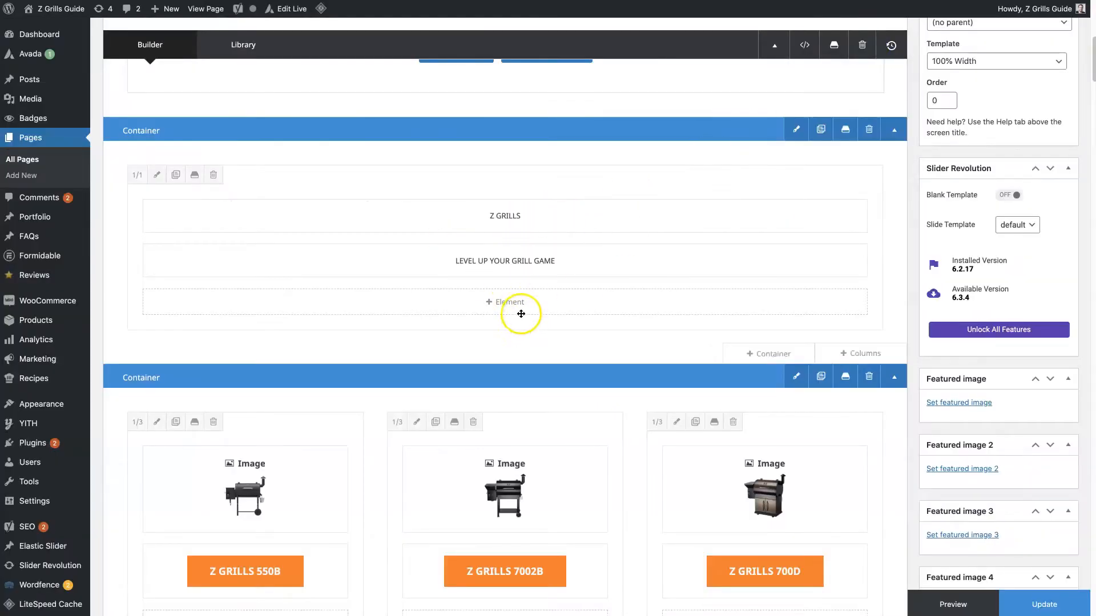
- Add a Text Block containing "aheogfihawerg" below "LEVEL UP YOUR GRILL GAME" in the first container and save the element
{"action": "left_click", "coordinate": [519, 311]}
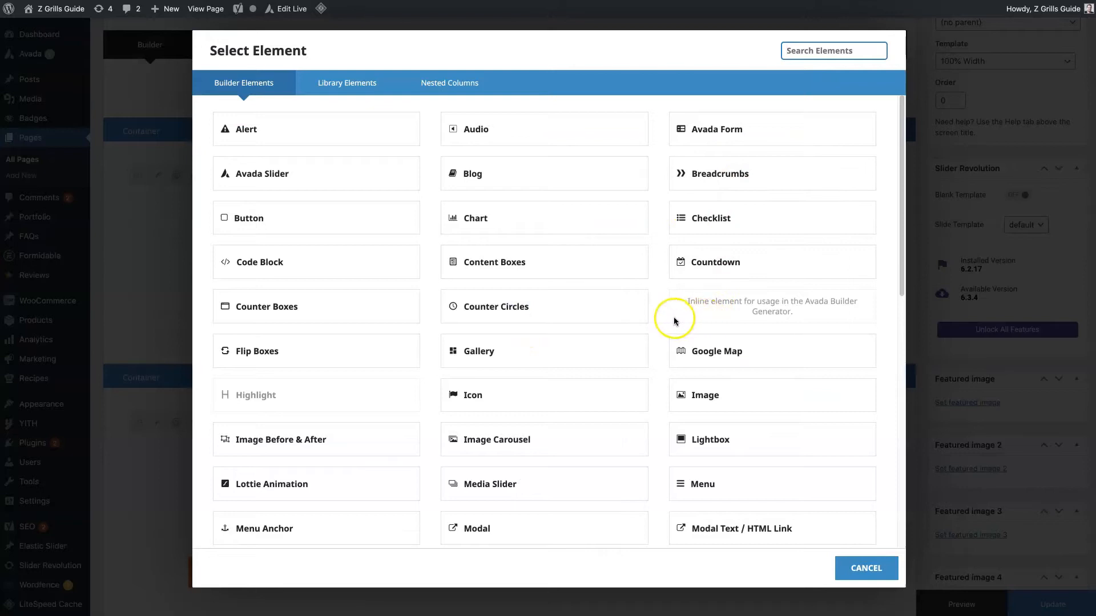
{"action": "left_click", "coordinate": [797, 46]}
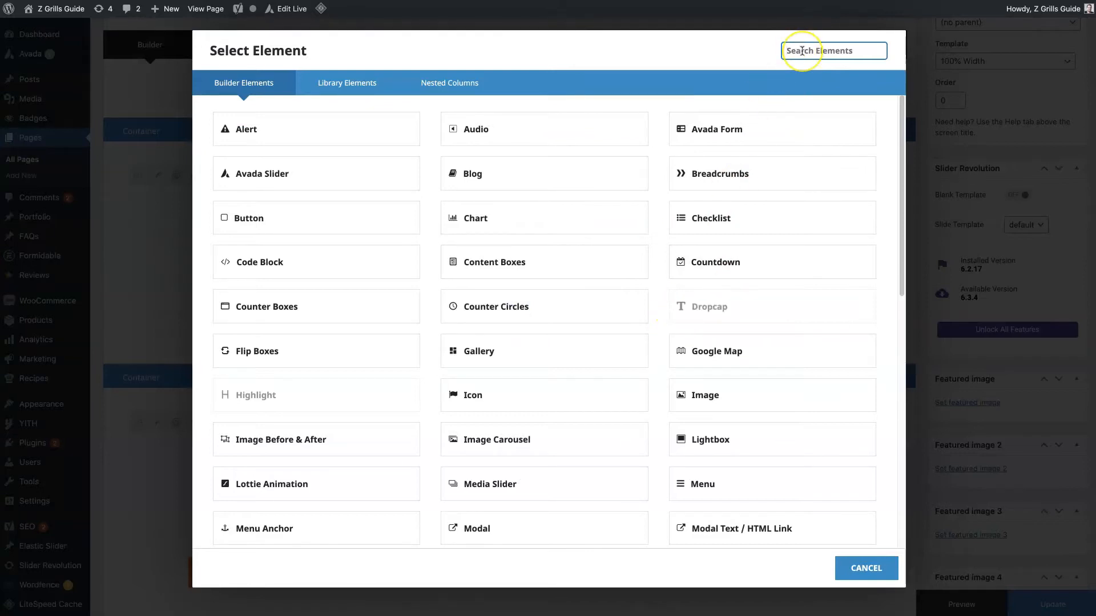
{"action": "type", "text": "text"}
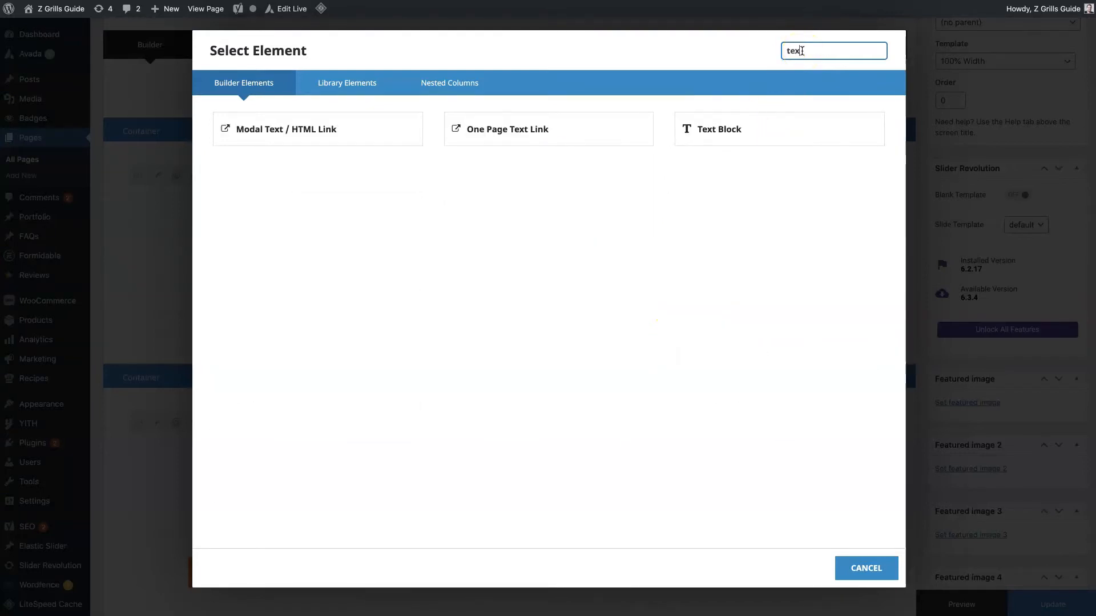
{"action": "left_click", "coordinate": [744, 137]}
{"action": "left_click", "coordinate": [445, 390]}
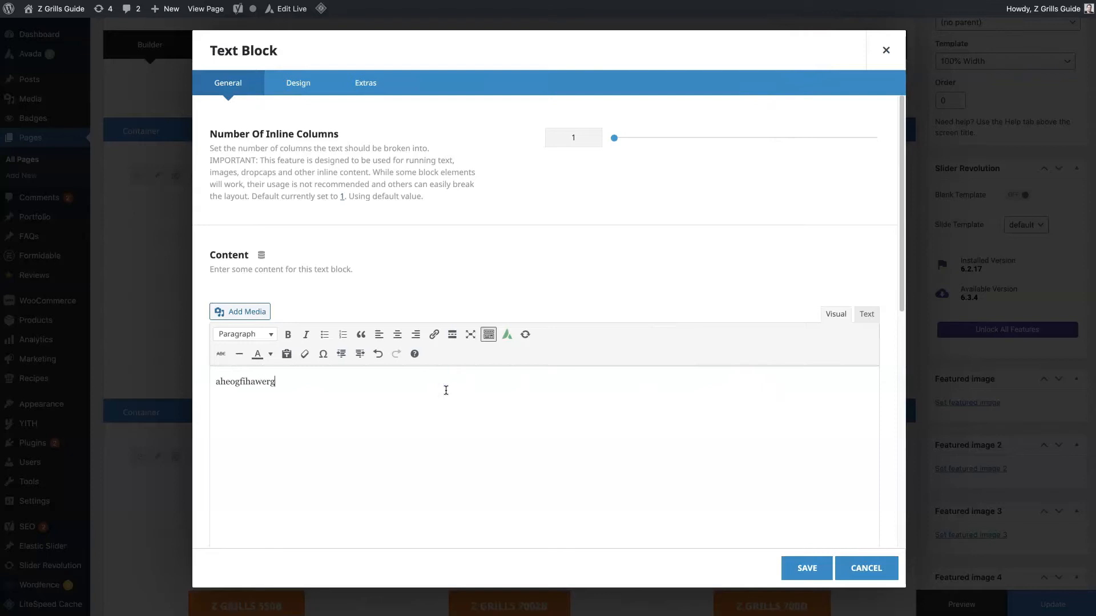
{"action": "left_click", "coordinate": [794, 568]}
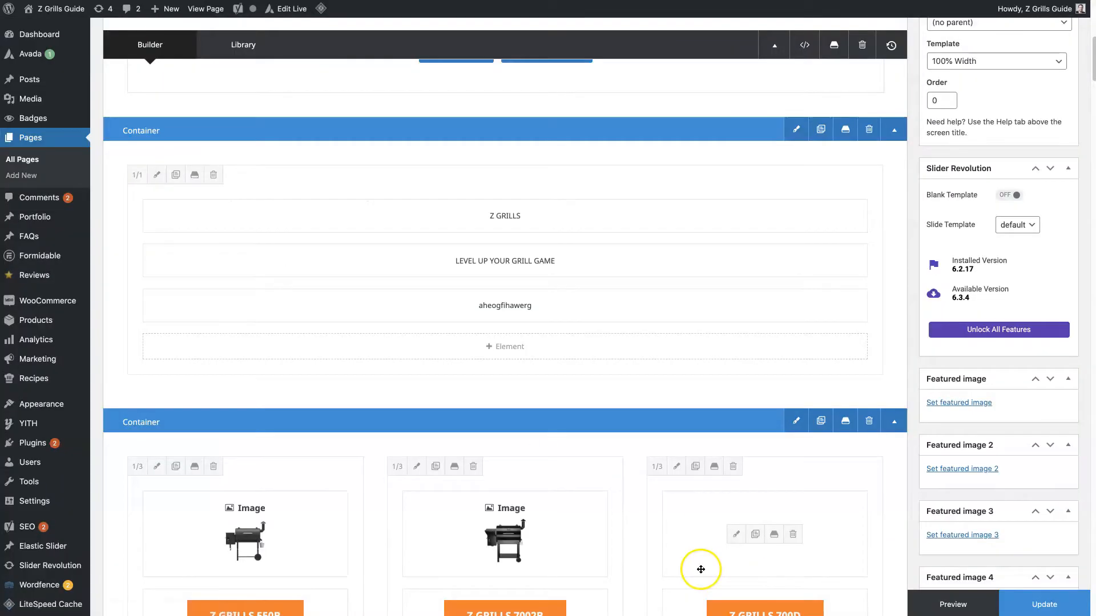
{"action": "left_click_drag", "start_coordinate": [670, 549], "coordinate": [633, 513]}
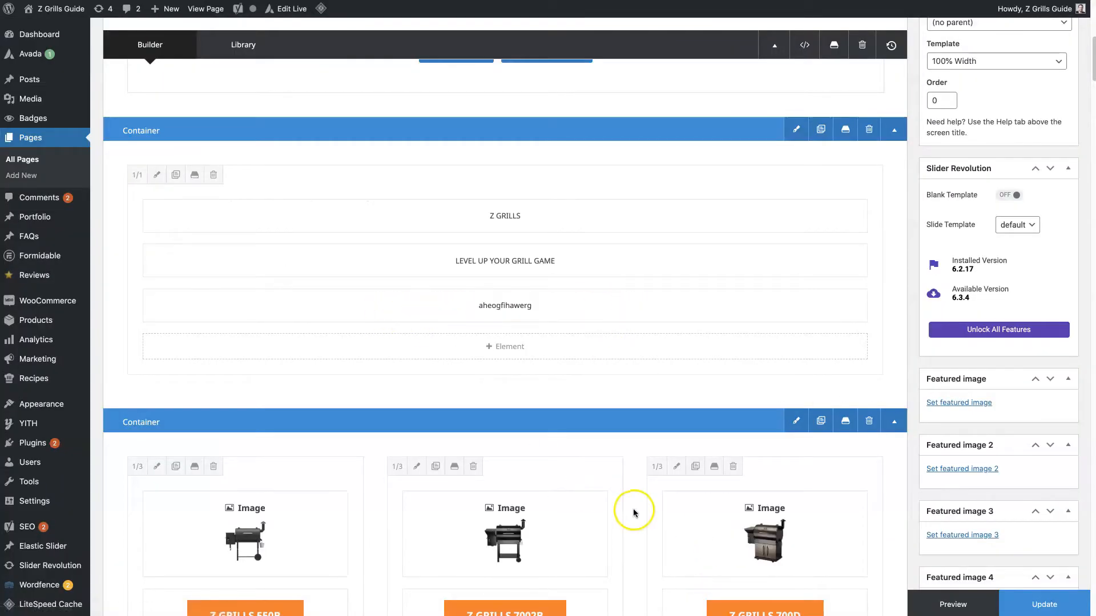
- Center the text of the "aheogfihawerg" text block, make it bold, and save the element
{"action": "left_click", "coordinate": [473, 307]}
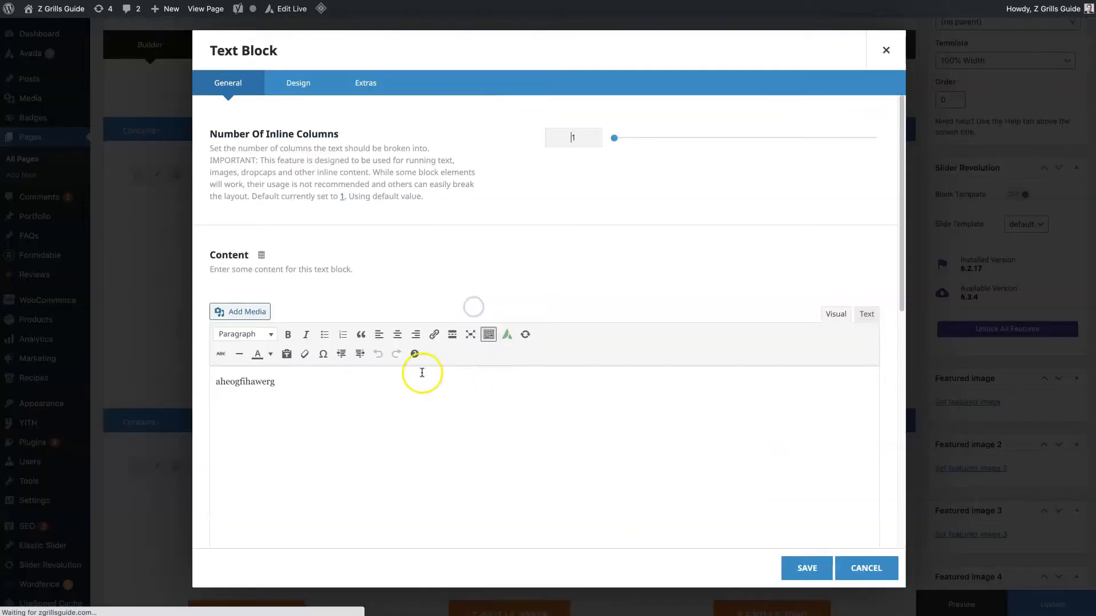
{"action": "left_click", "coordinate": [397, 334]}
{"action": "left_click", "coordinate": [560, 422]}
{"action": "left_click", "coordinate": [511, 381]}
{"action": "double_click", "coordinate": [511, 381]}
{"action": "left_click", "coordinate": [288, 334]}
{"action": "left_click", "coordinate": [562, 412]}
{"action": "left_click", "coordinate": [806, 568]}
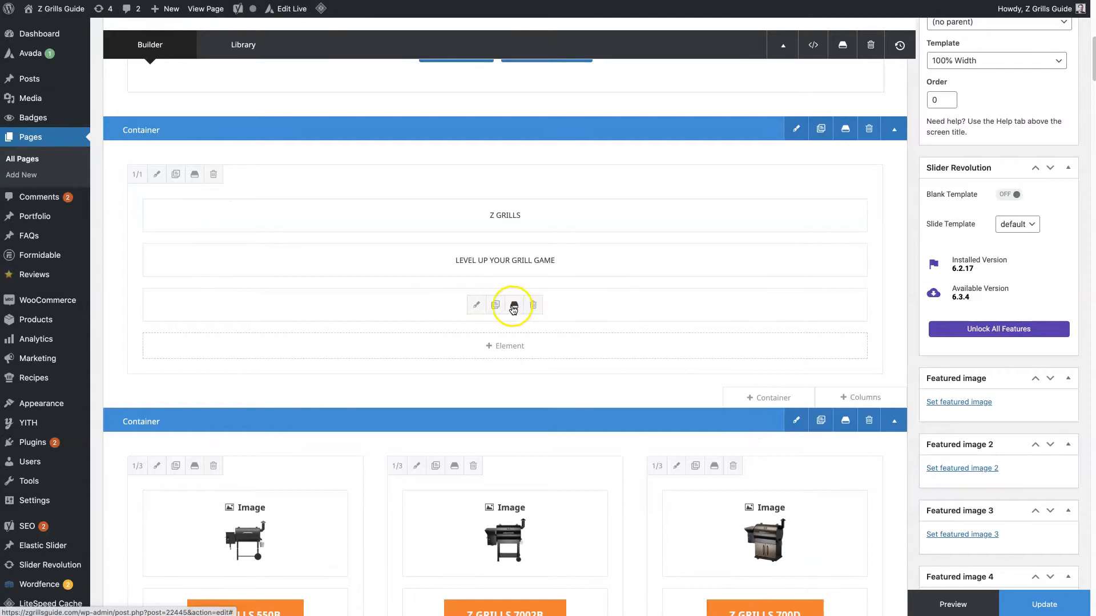
- Clone the "aheogfihawerg" text block, and delete both the clone and the original from the first container
{"action": "left_click", "coordinate": [495, 306]}
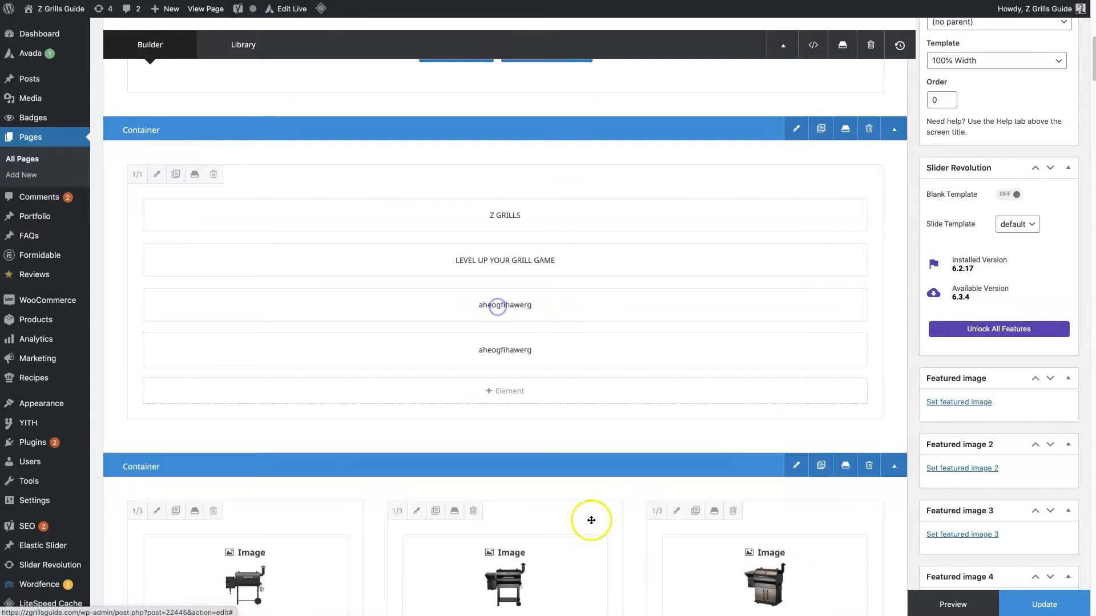
{"action": "left_click", "coordinate": [533, 350]}
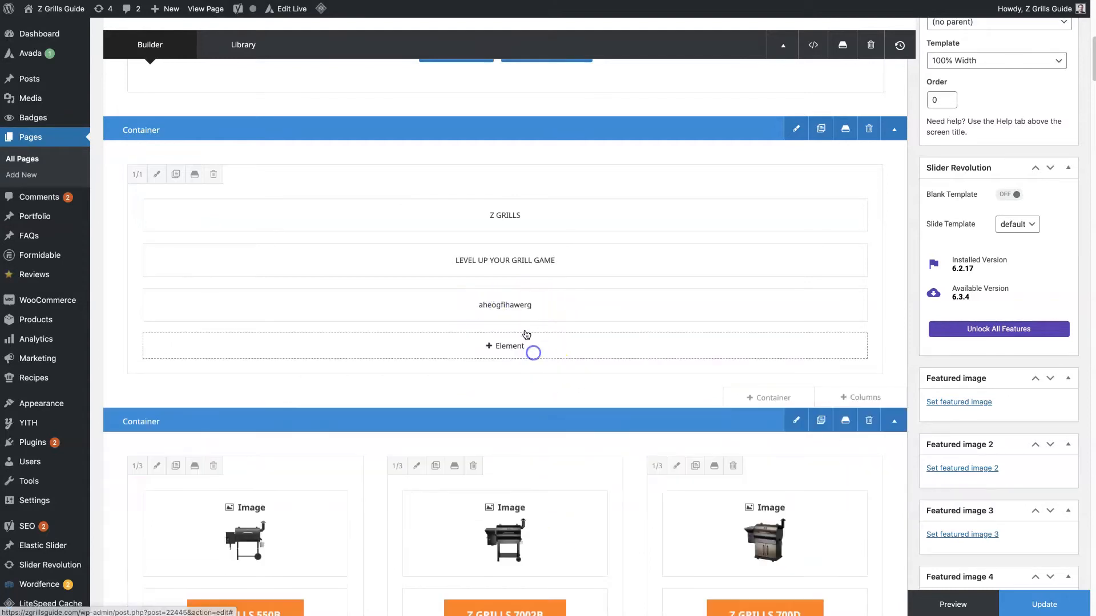
{"action": "left_click", "coordinate": [533, 306]}
- Clone the Z GRILLS title, move the clone above the 7002B column's image and delete it; clone and delete the title once more
{"action": "left_click", "coordinate": [497, 216]}
{"action": "left_click_drag", "start_coordinate": [592, 257], "coordinate": [515, 169]}
{"action": "scroll", "coordinate": [609, 317], "scroll_direction": "down", "scroll_amount": 4}
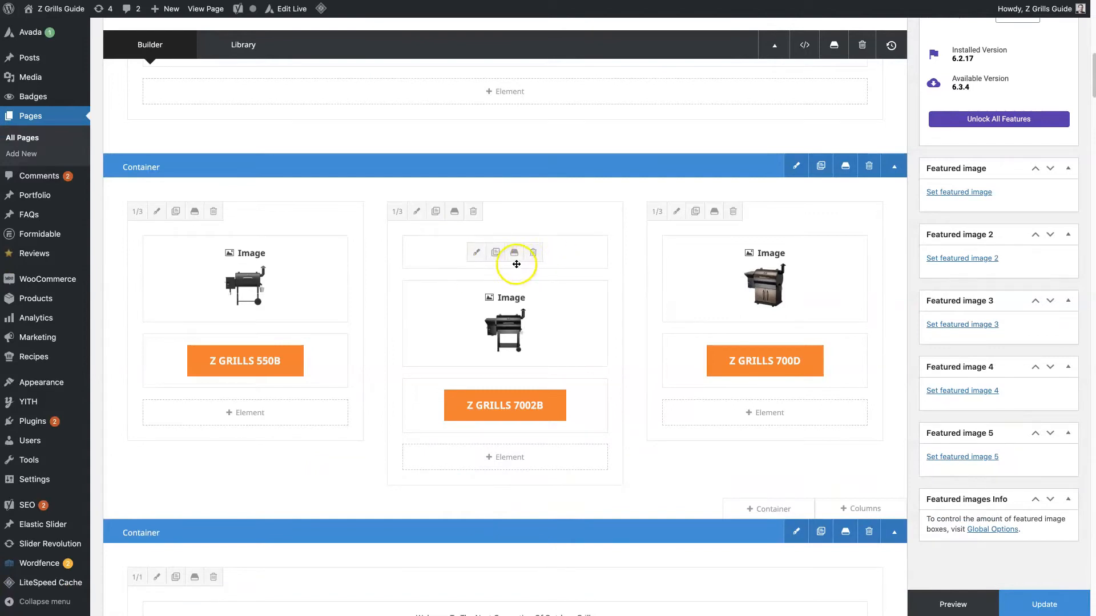
{"action": "left_click", "coordinate": [532, 252]}
{"action": "scroll", "coordinate": [488, 349], "scroll_direction": "up", "scroll_amount": 4}
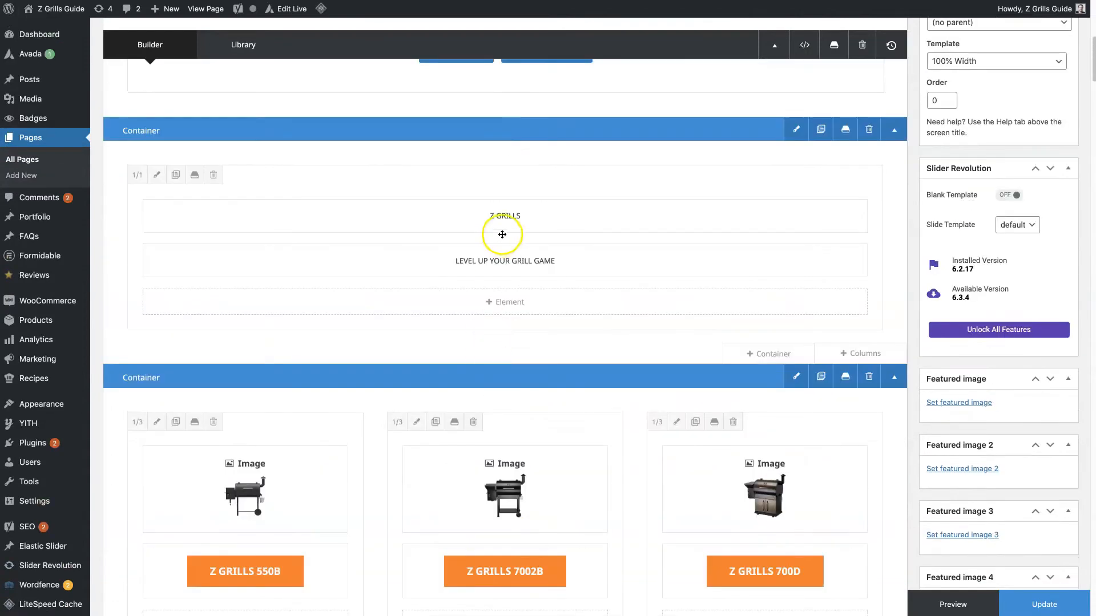
{"action": "left_click", "coordinate": [494, 216]}
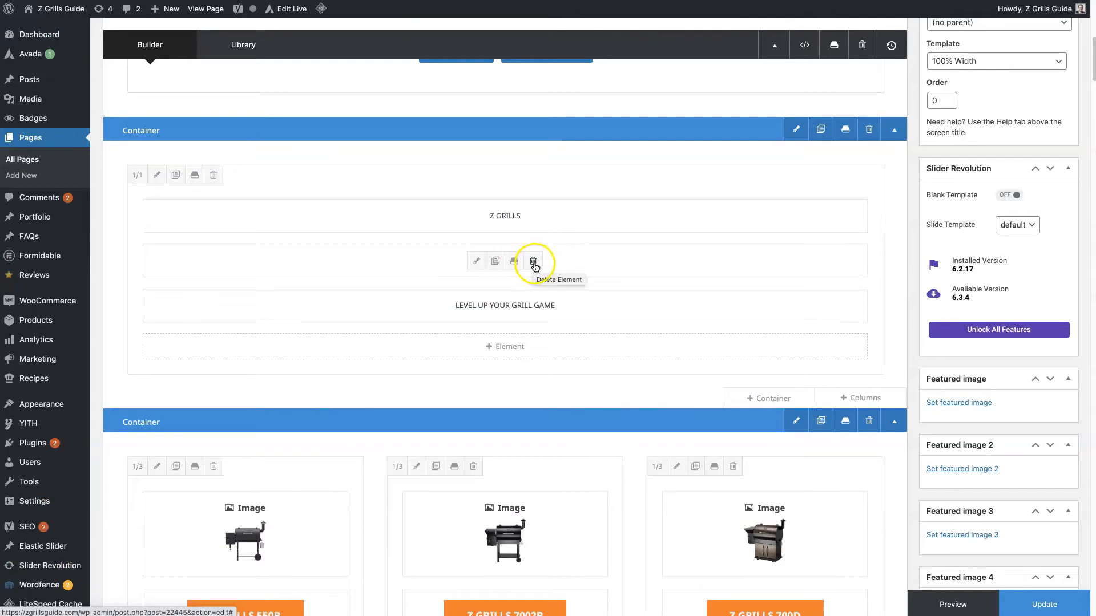
{"action": "left_click", "coordinate": [534, 266]}
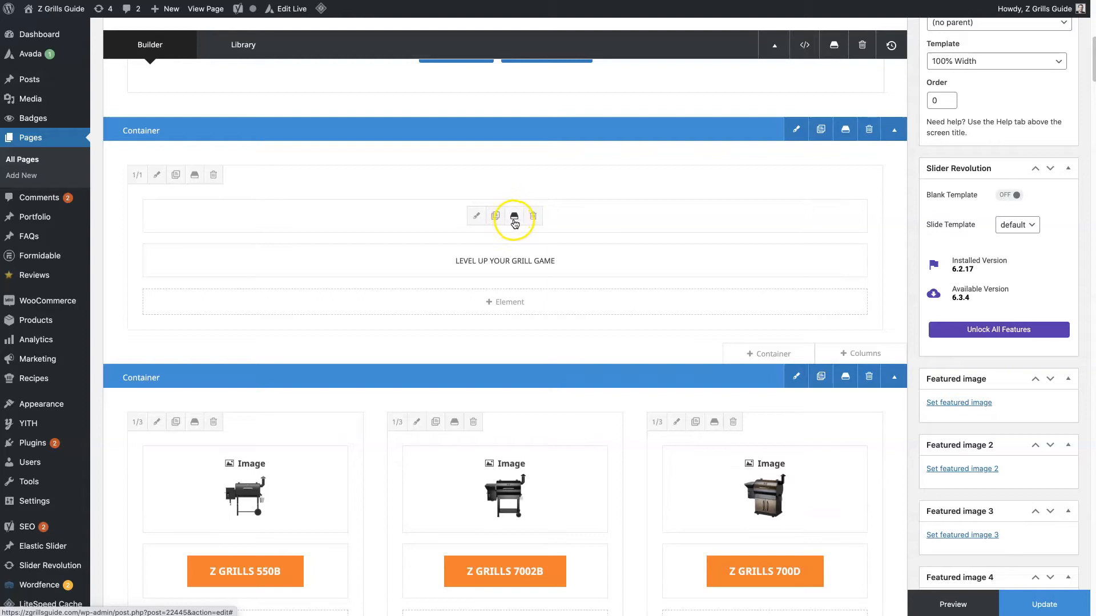
- Save the Z GRILLS title element to the library under the name "Title", without making it global
{"action": "left_click", "coordinate": [514, 217]}
{"action": "left_click", "coordinate": [884, 48]}
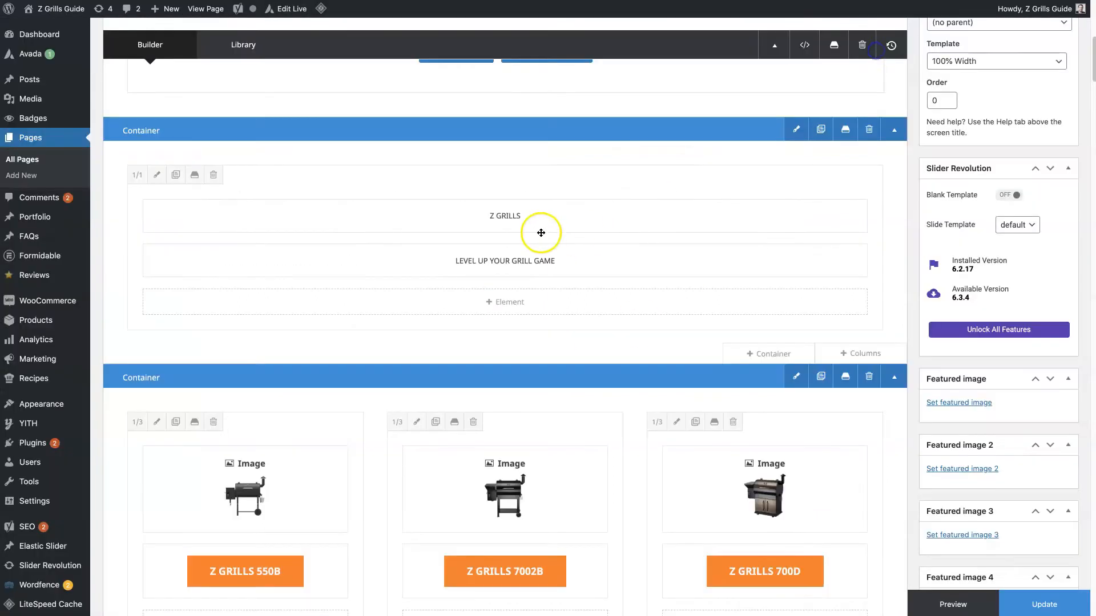
{"action": "left_click", "coordinate": [515, 217]}
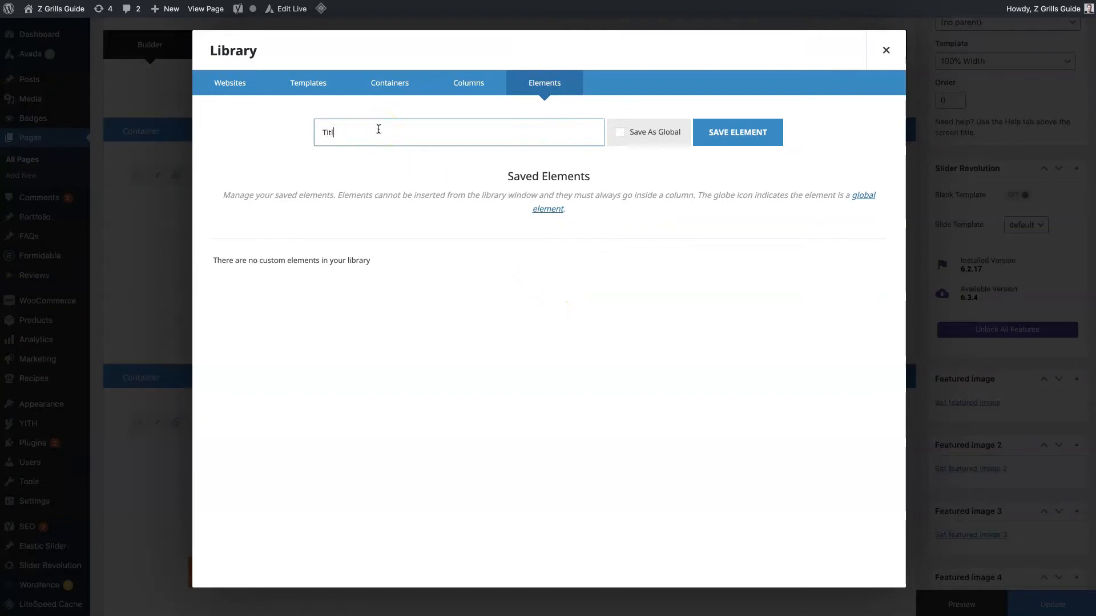
{"action": "left_click", "coordinate": [742, 142]}
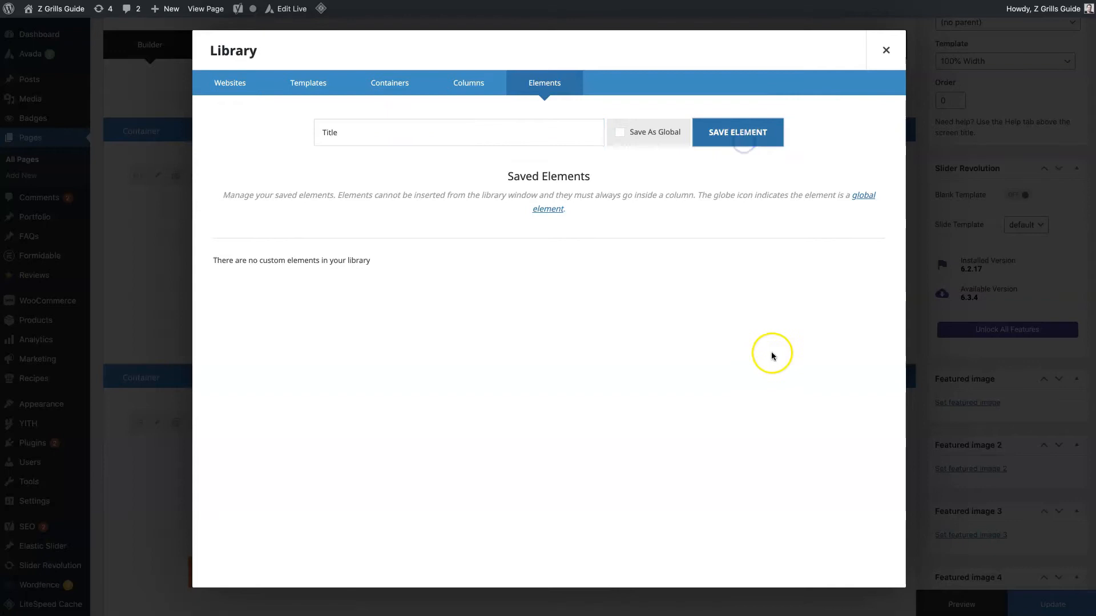
{"action": "left_click", "coordinate": [886, 50]}
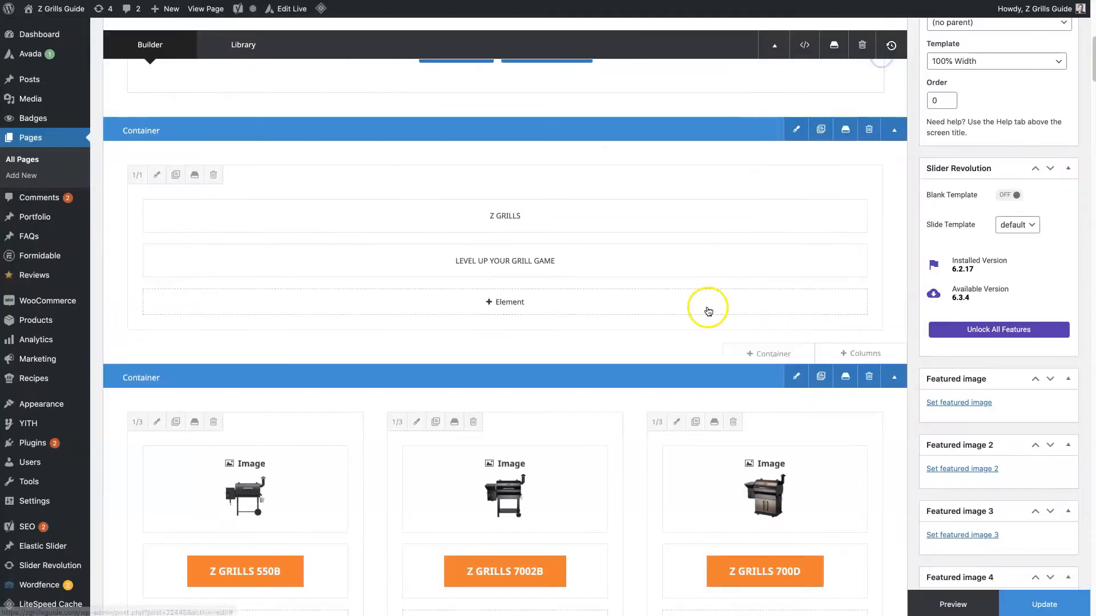
- Insert the saved "Title" library element below the paragraph in the "Welcome To The Next Generation Of Outdoor Grills" container, and delete it again
{"action": "scroll", "coordinate": [705, 311], "scroll_direction": "down", "scroll_amount": 5}
{"action": "scroll", "coordinate": [706, 274], "scroll_direction": "down", "scroll_amount": 3}
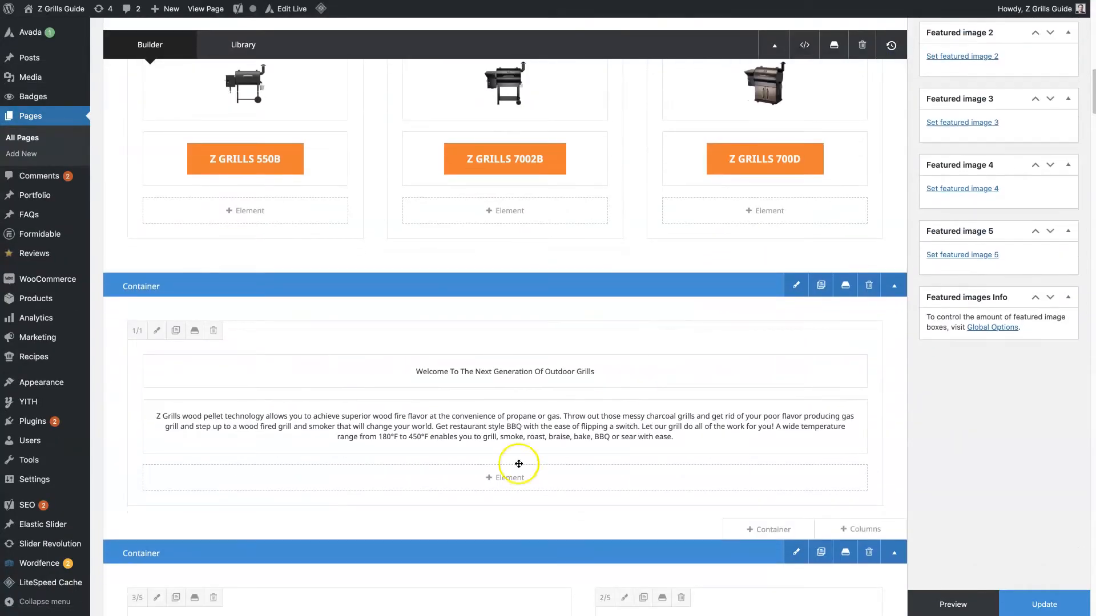
{"action": "left_click", "coordinate": [516, 475]}
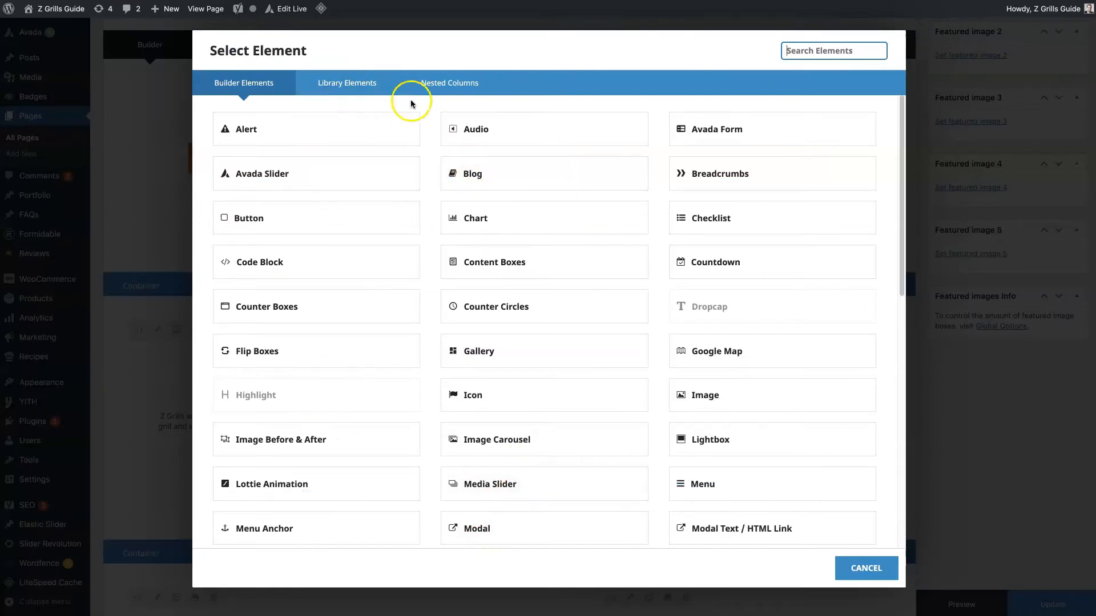
{"action": "left_click", "coordinate": [866, 567]}
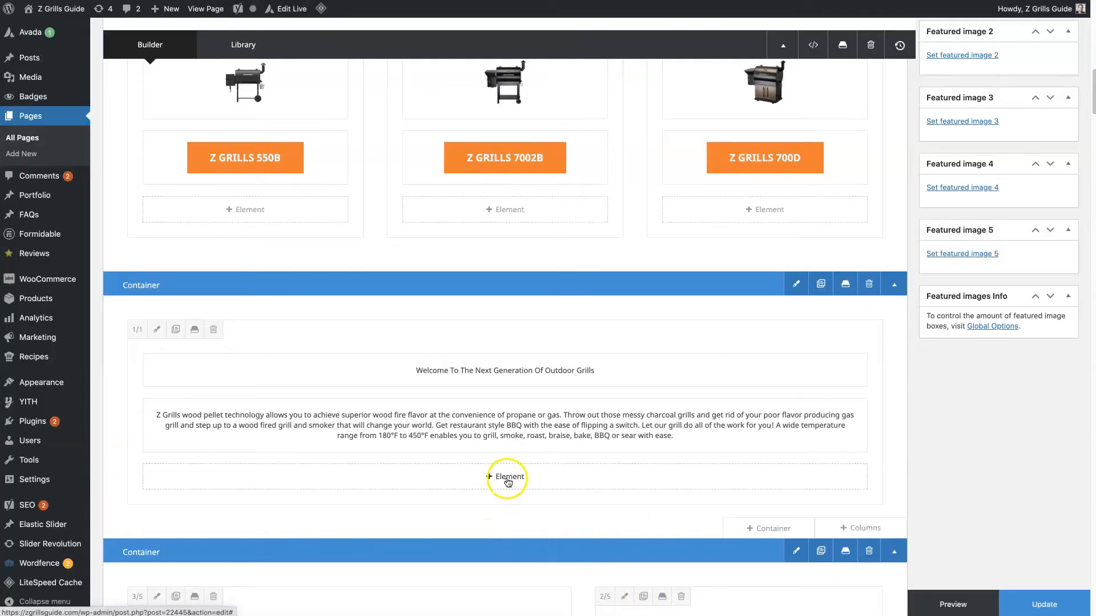
{"action": "left_click", "coordinate": [505, 480]}
{"action": "left_click", "coordinate": [332, 86]}
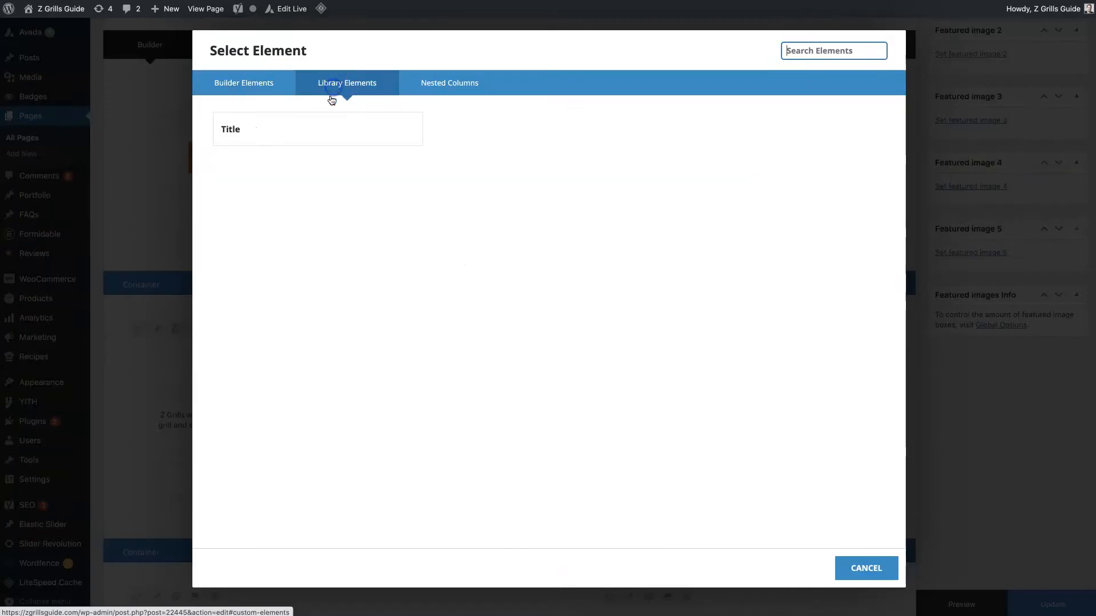
{"action": "left_click", "coordinate": [299, 137]}
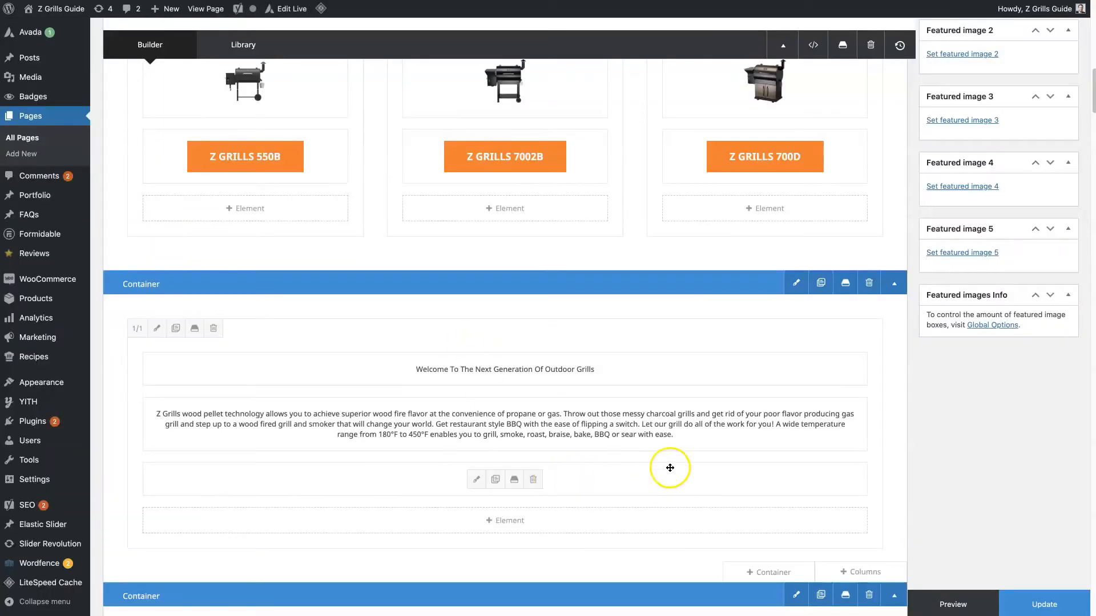
{"action": "scroll", "coordinate": [656, 465], "scroll_direction": "down", "scroll_amount": 3}
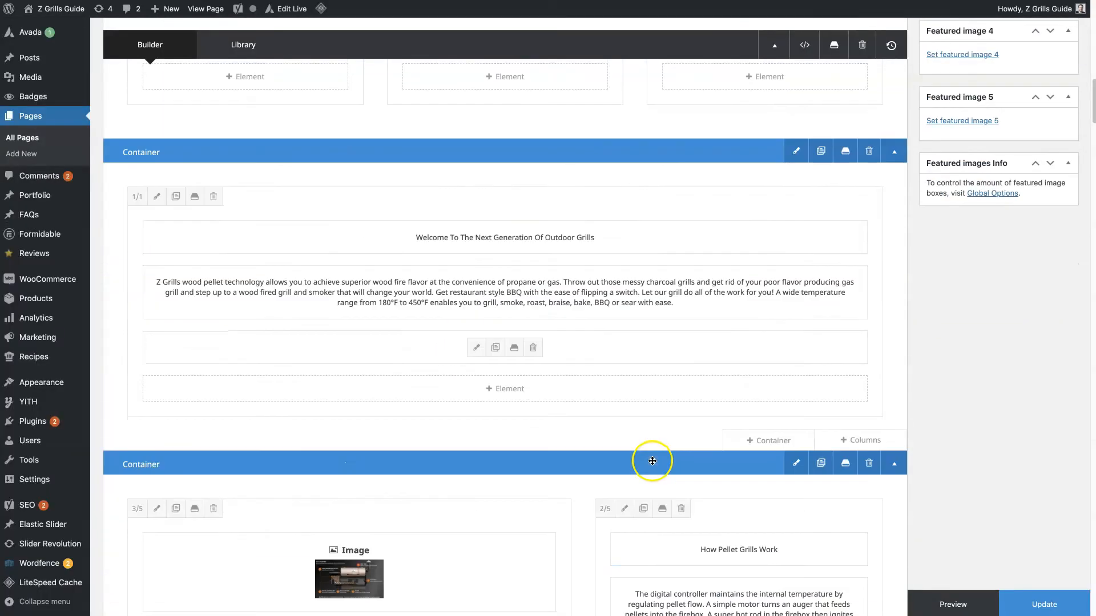
{"action": "left_click", "coordinate": [533, 347]}
- Examine the remaining containers from "How Pellet Grills Work" down to the newsletter signup, along with the matching live page sections
{"action": "scroll", "coordinate": [652, 388], "scroll_direction": "down", "scroll_amount": 2}
{"action": "scroll", "coordinate": [653, 388], "scroll_direction": "down", "scroll_amount": 3}
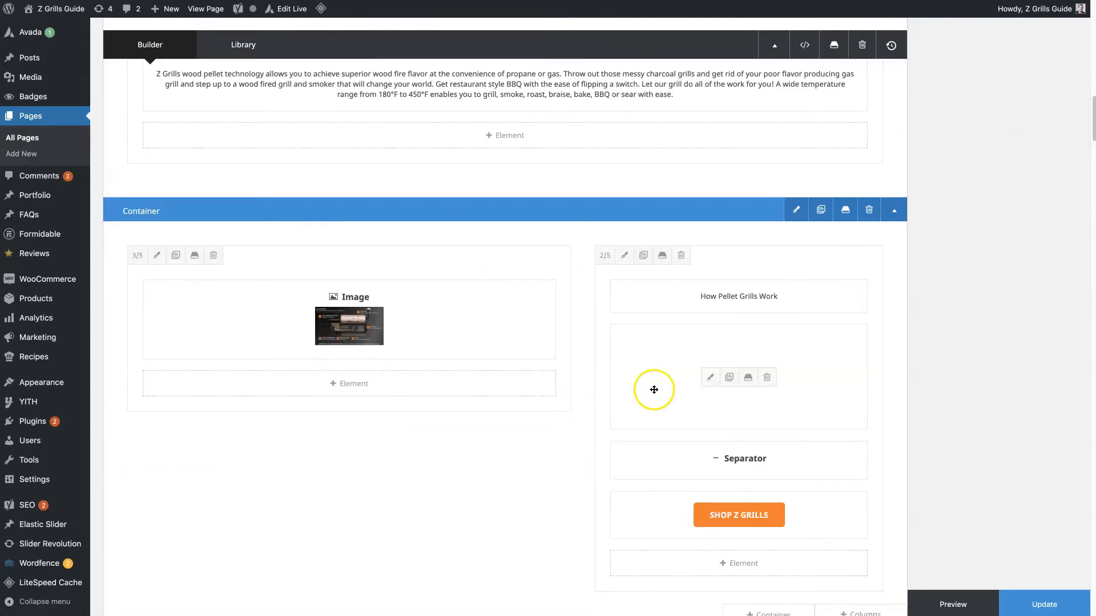
{"action": "scroll", "coordinate": [787, 299], "scroll_direction": "down", "scroll_amount": 1}
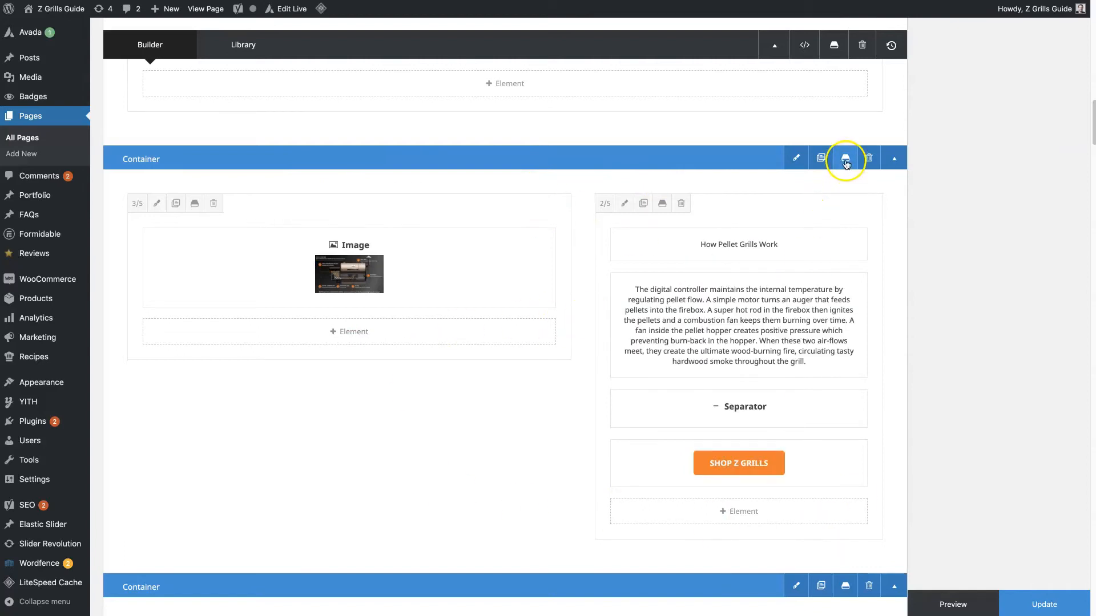
{"action": "scroll", "coordinate": [846, 162], "scroll_direction": "down", "scroll_amount": 10}
{"action": "scroll", "coordinate": [851, 354], "scroll_direction": "down", "scroll_amount": 20}
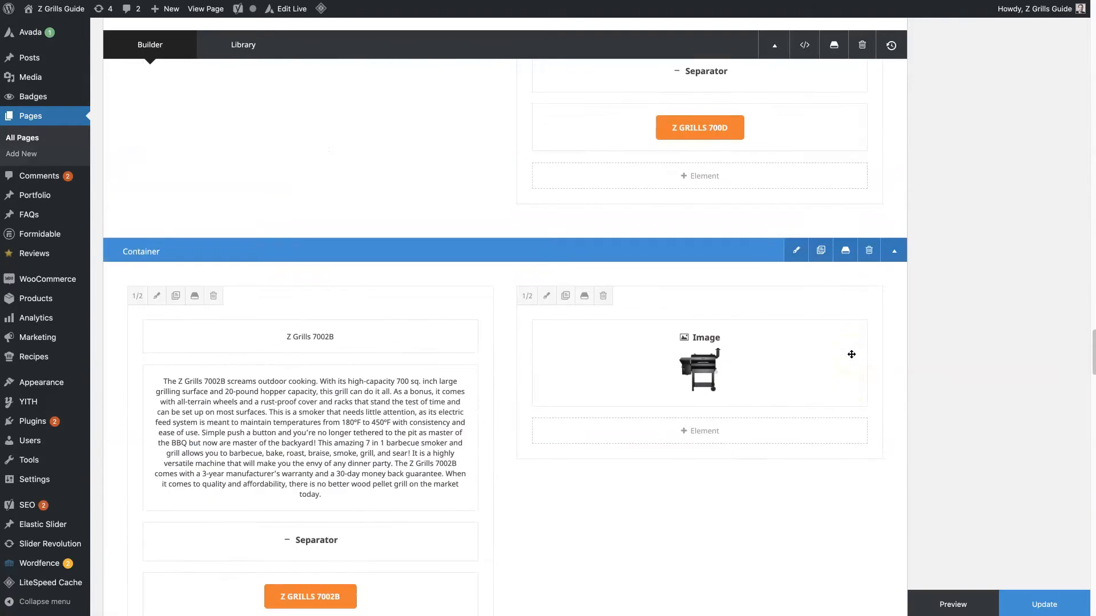
{"action": "scroll", "coordinate": [850, 357], "scroll_direction": "up", "scroll_amount": 2}
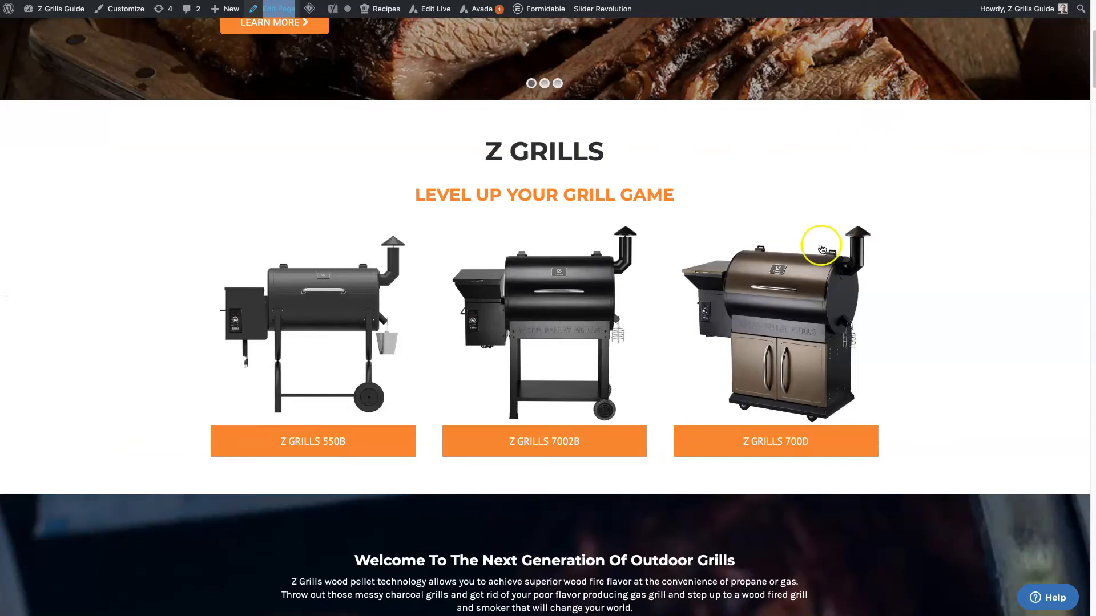
{"action": "scroll", "coordinate": [913, 292], "scroll_direction": "down", "scroll_amount": 15}
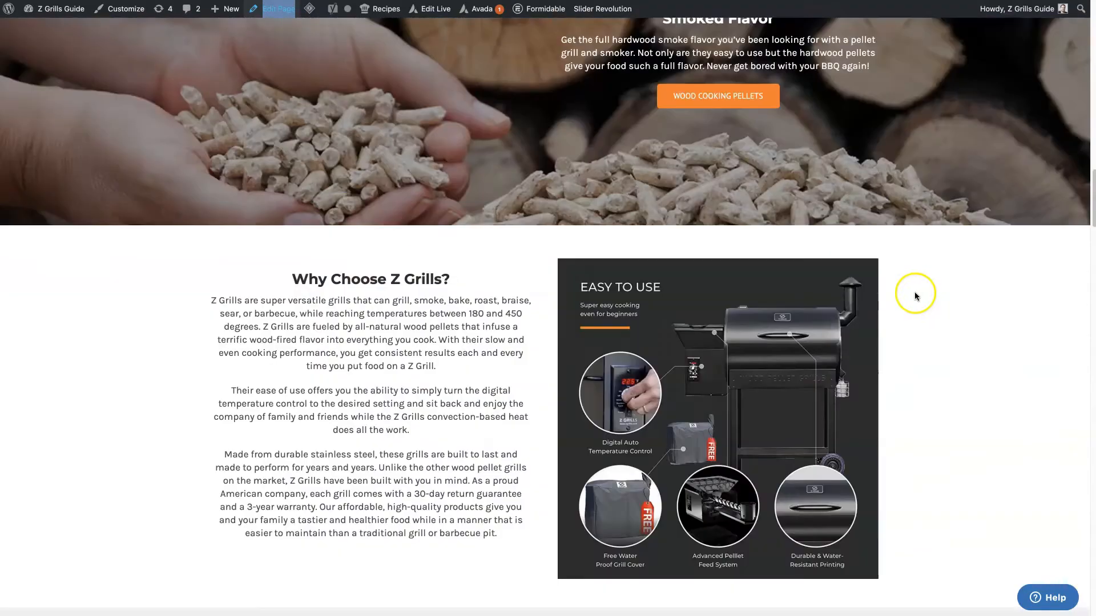
{"action": "scroll", "coordinate": [906, 291], "scroll_direction": "down", "scroll_amount": 1}
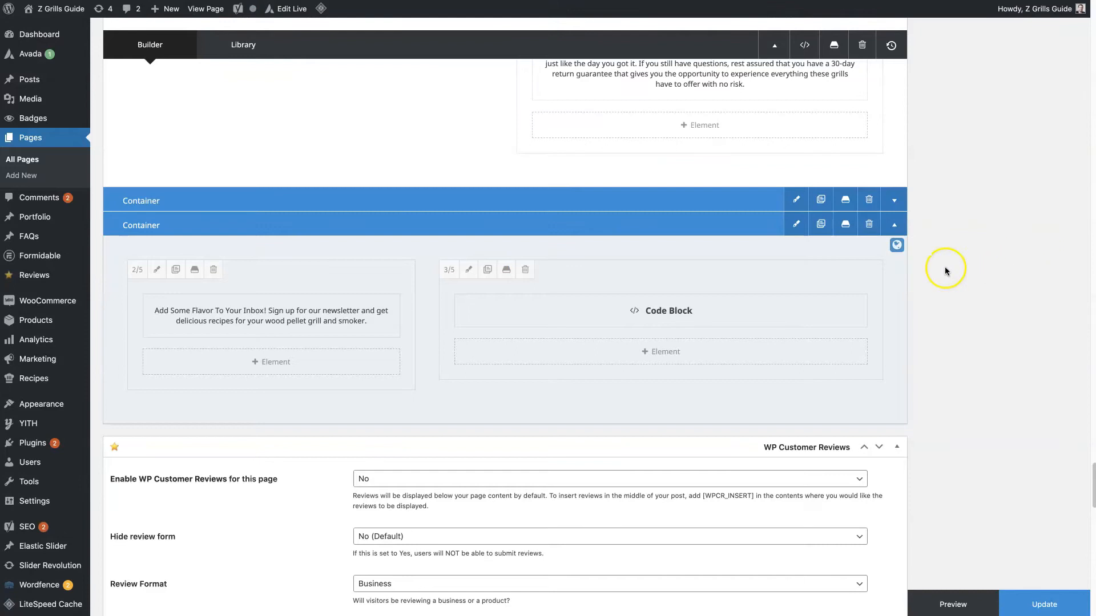
- Set up the newsletter signup container for saving as a global library container named "Newsletter", leaving the library without saving it
{"action": "left_click", "coordinate": [845, 224]}
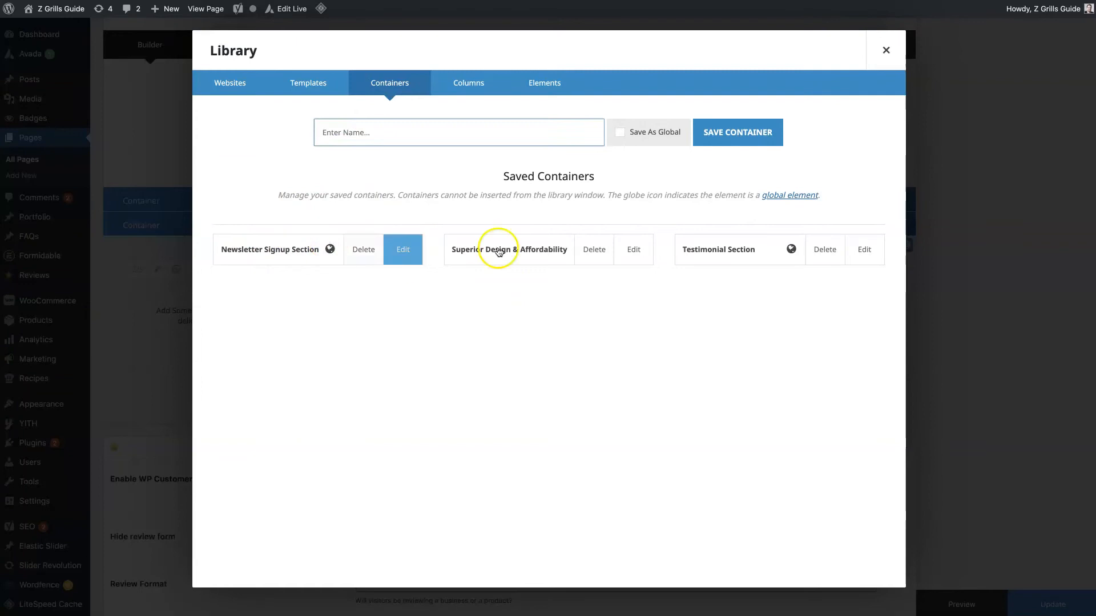
{"action": "left_click", "coordinate": [625, 139]}
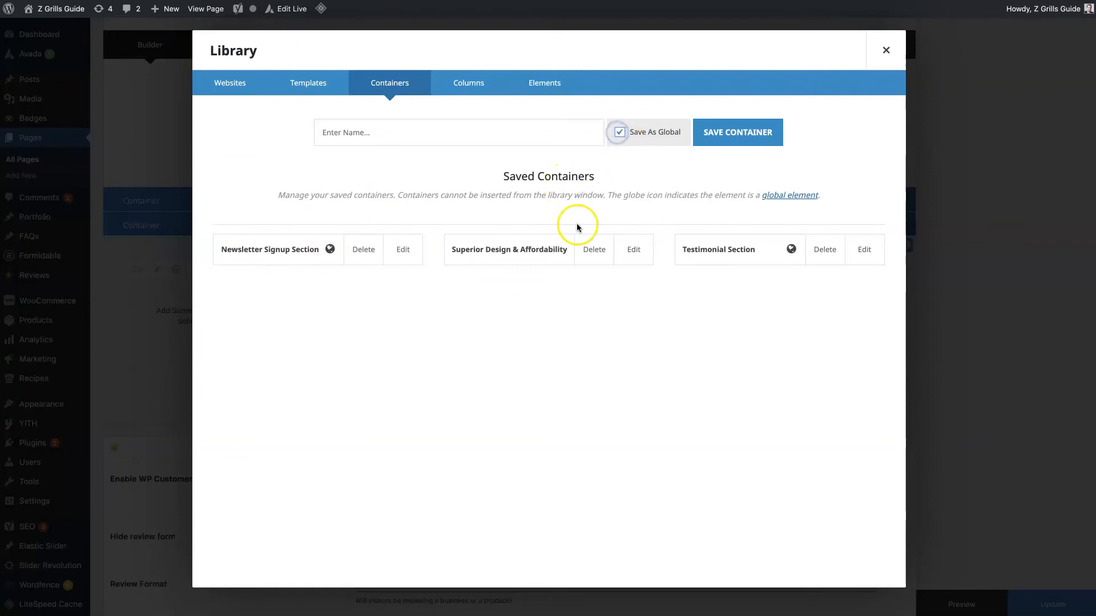
{"action": "left_click", "coordinate": [376, 134]}
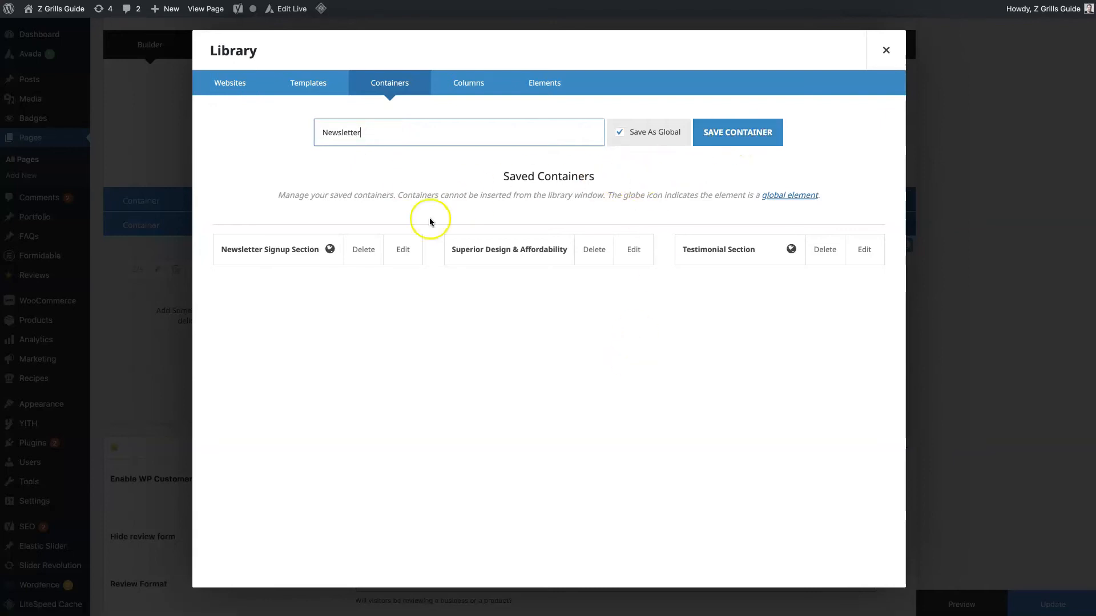
{"action": "left_click", "coordinate": [885, 50]}
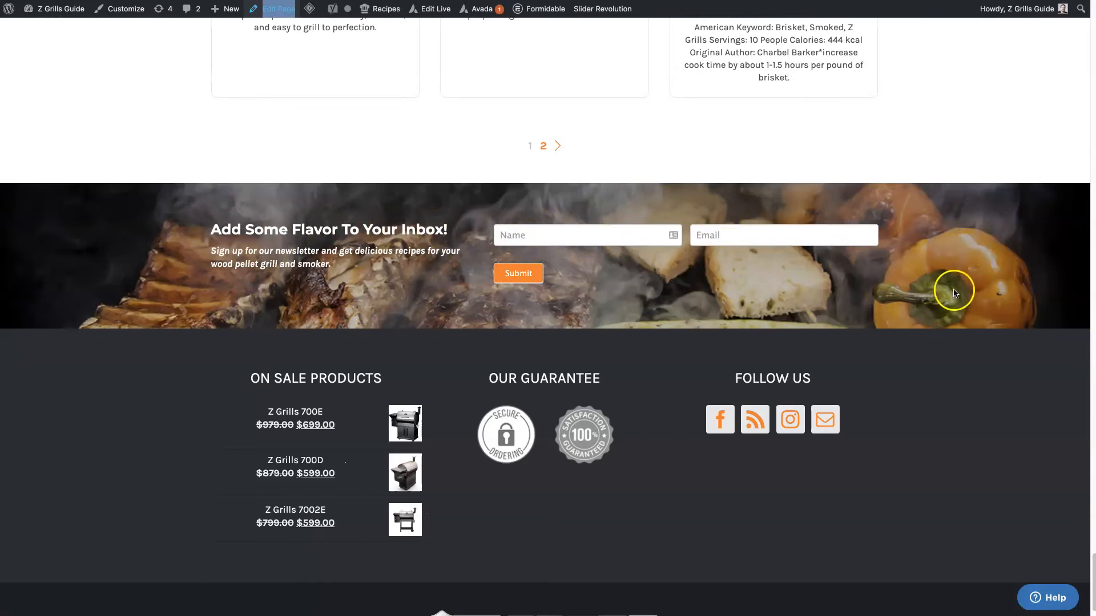
- Compare the newsletter signup text on the live page with the global newsletter container in the builder
{"action": "left_click_drag", "start_coordinate": [212, 253], "coordinate": [343, 273]}
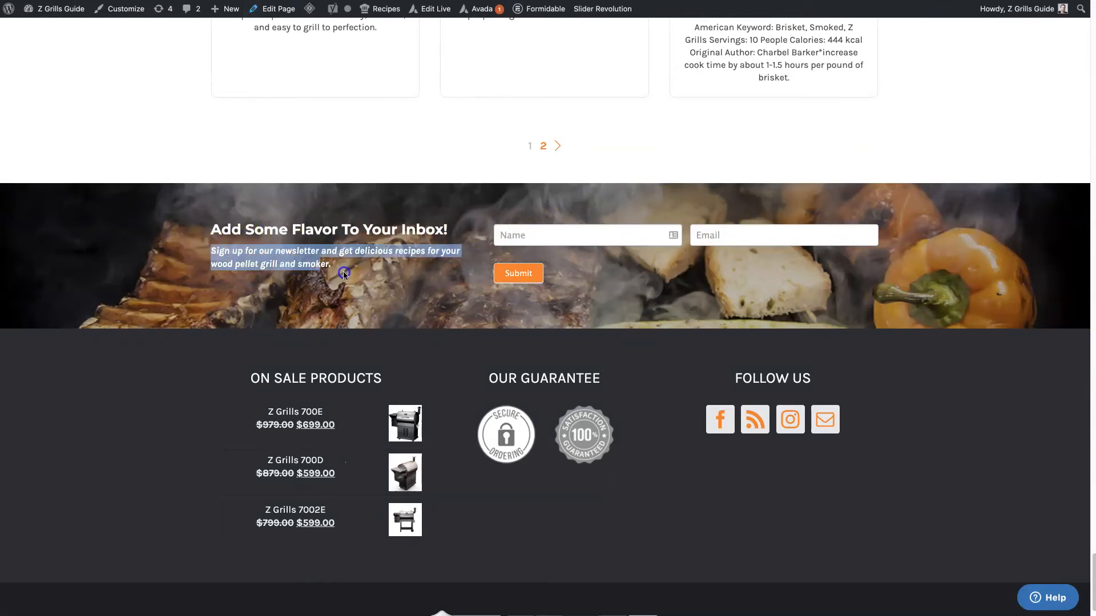
{"action": "left_click", "coordinate": [344, 273]}
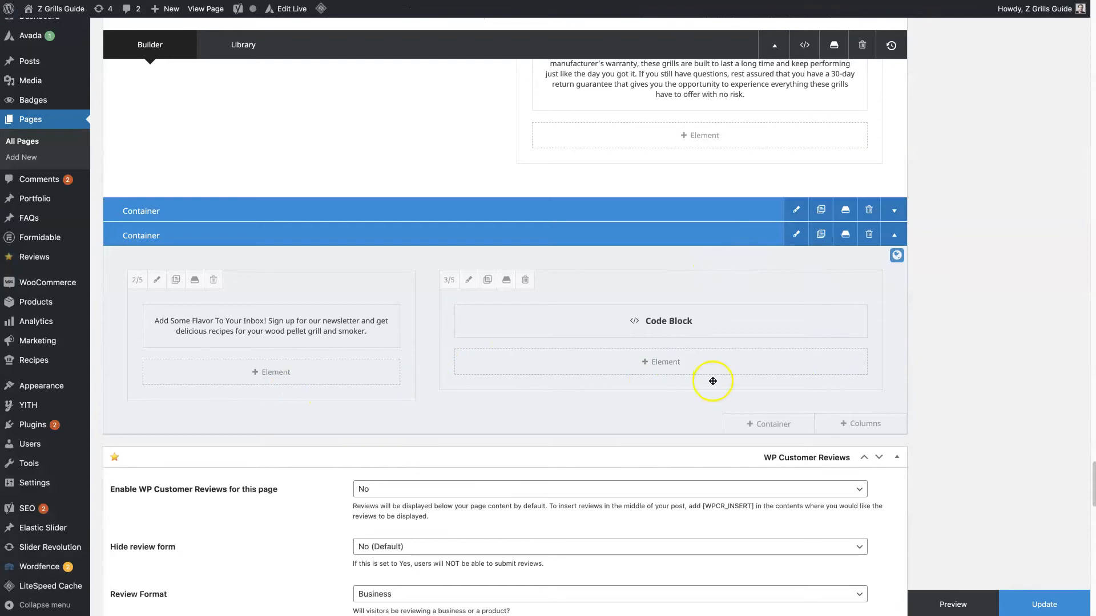
{"action": "mouse_move", "coordinate": [251, 338]}
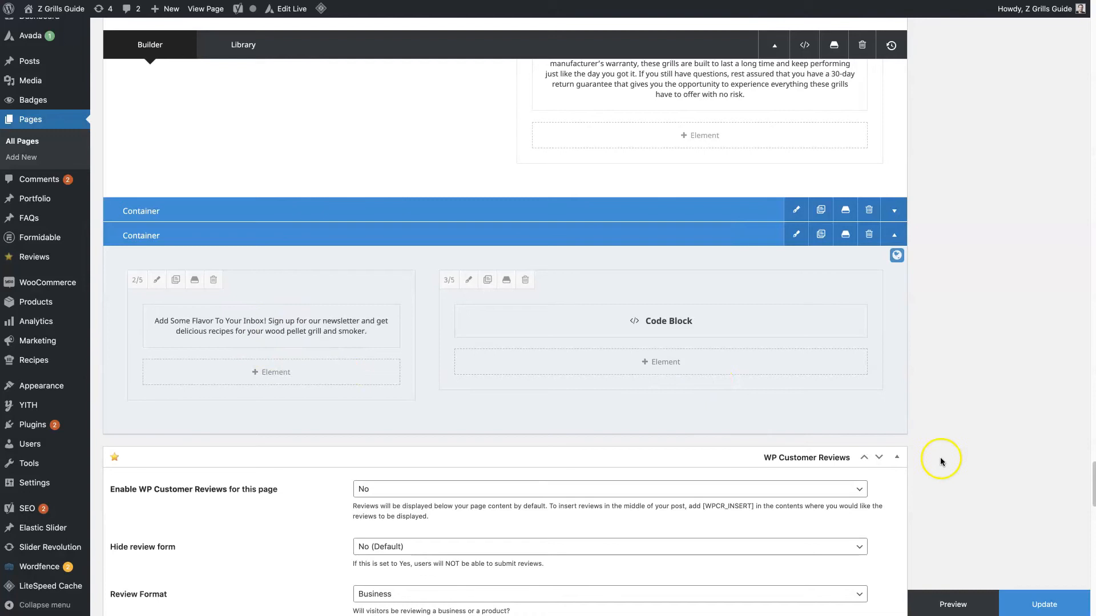
{"action": "left_click", "coordinate": [1040, 601]}
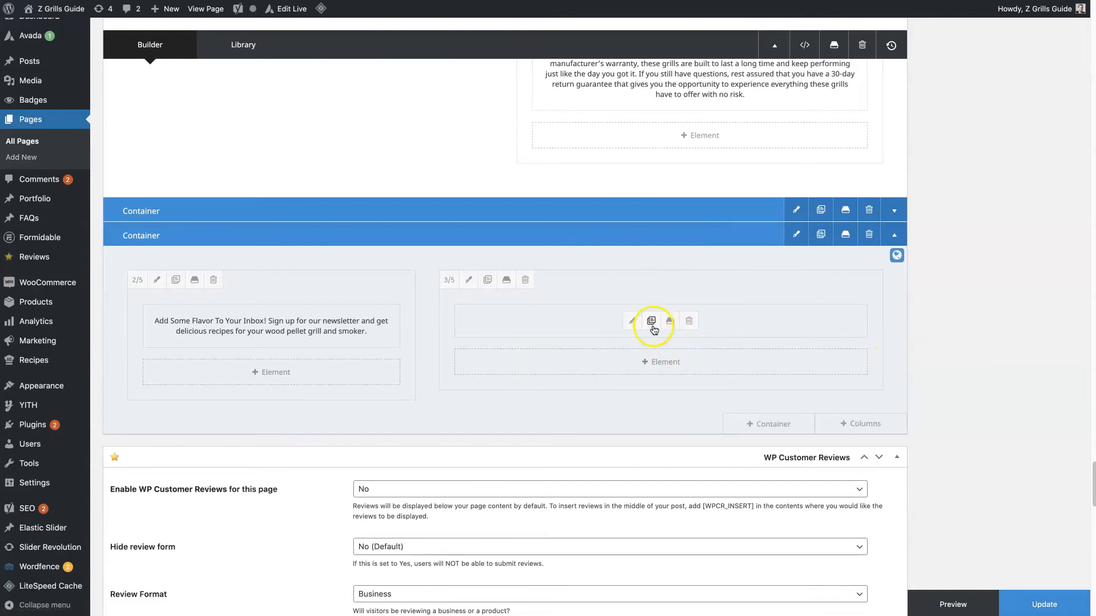
- Look back through the builder's containers up to the one holding the three grill columns
{"action": "scroll", "coordinate": [960, 364], "scroll_direction": "up", "scroll_amount": 20}
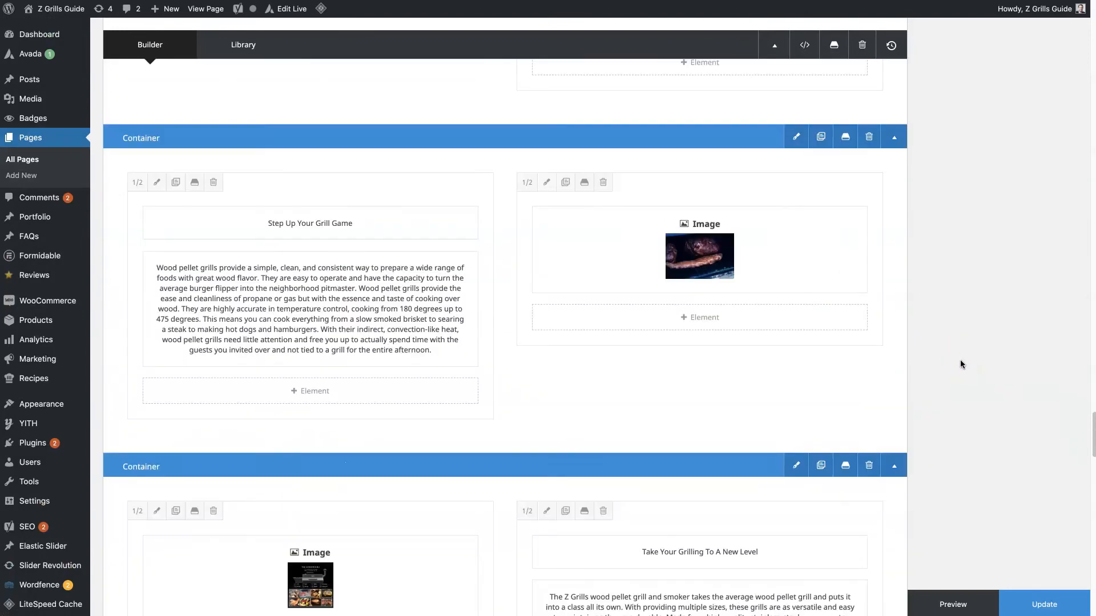
{"action": "scroll", "coordinate": [959, 363], "scroll_direction": "up", "scroll_amount": 10}
{"action": "scroll", "coordinate": [960, 363], "scroll_direction": "down", "scroll_amount": 6}
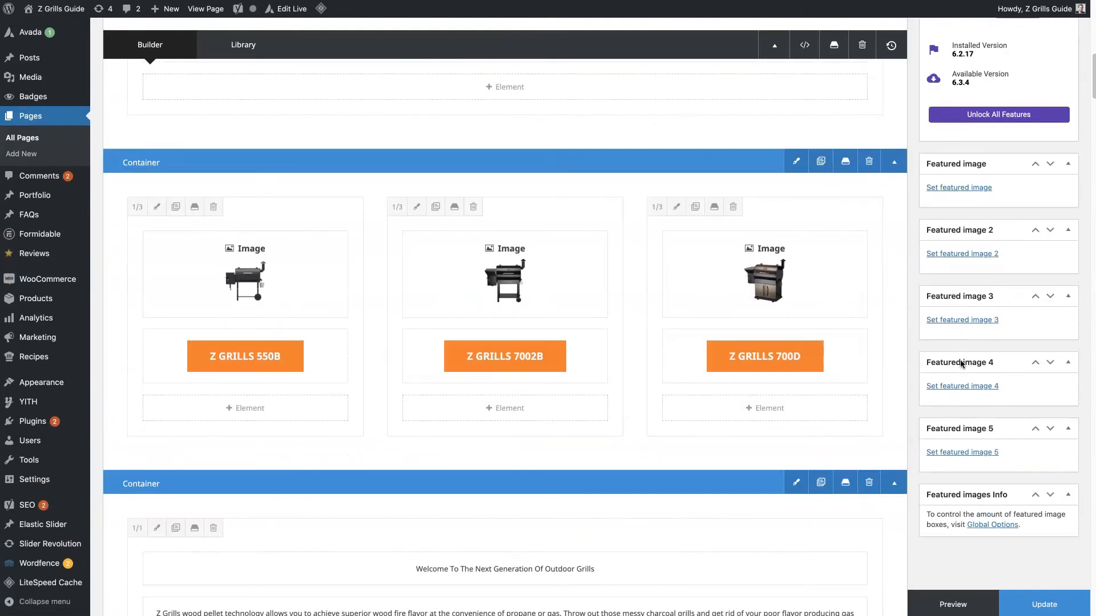
{"action": "scroll", "coordinate": [960, 364], "scroll_direction": "up", "scroll_amount": 4}
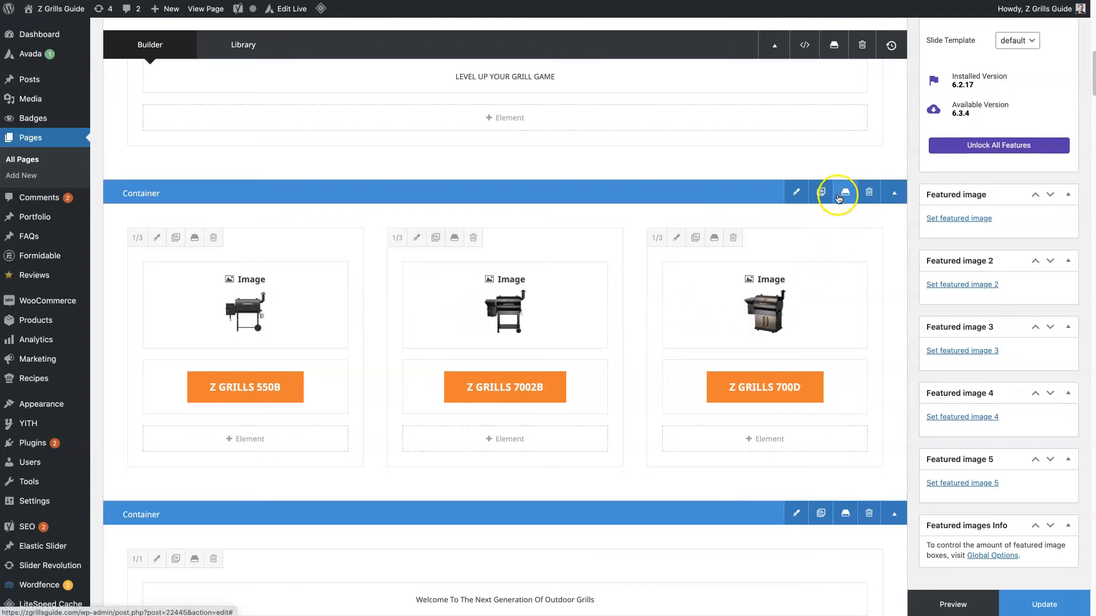
- Examine the builder elements that can be added below "LEVEL UP YOUR GRILL GAME", leaving the element selection without adding one
{"action": "scroll", "coordinate": [698, 413], "scroll_direction": "down", "scroll_amount": 4}
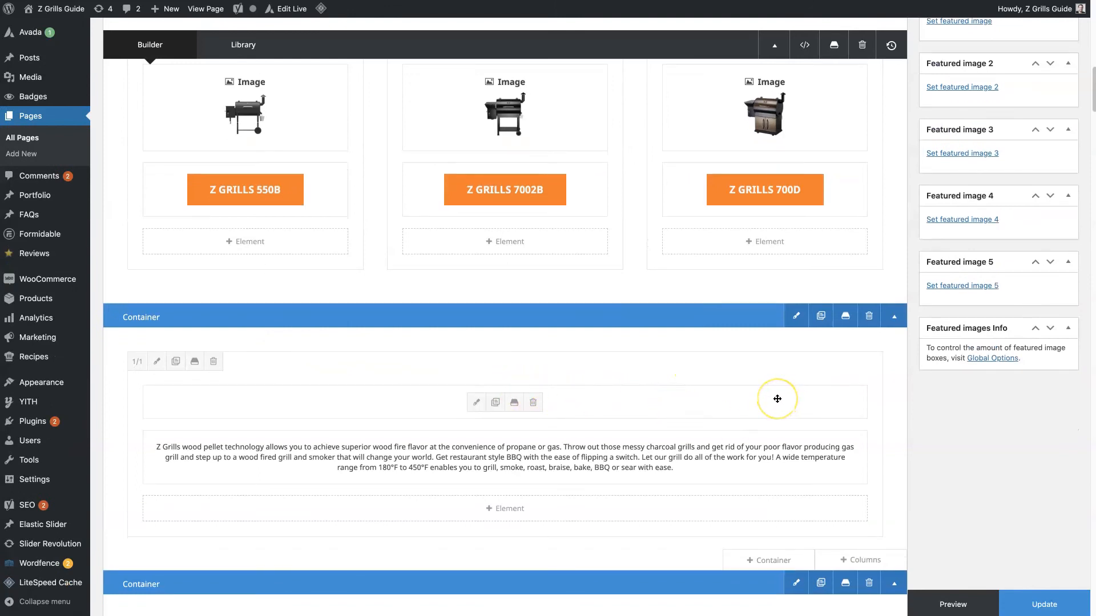
{"action": "scroll", "coordinate": [777, 398], "scroll_direction": "up", "scroll_amount": 7}
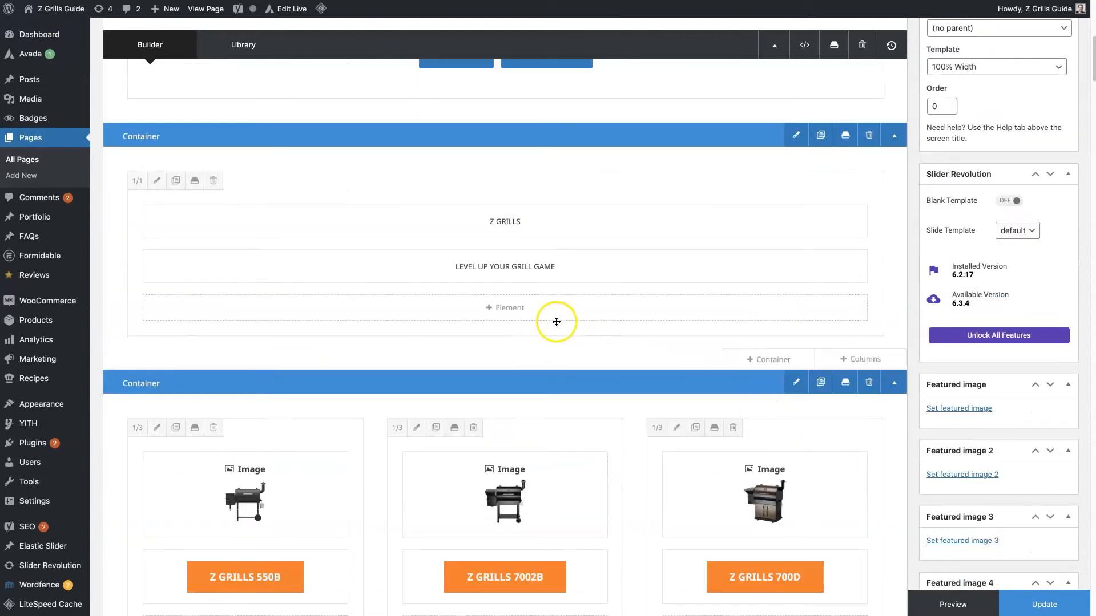
{"action": "left_click", "coordinate": [555, 317]}
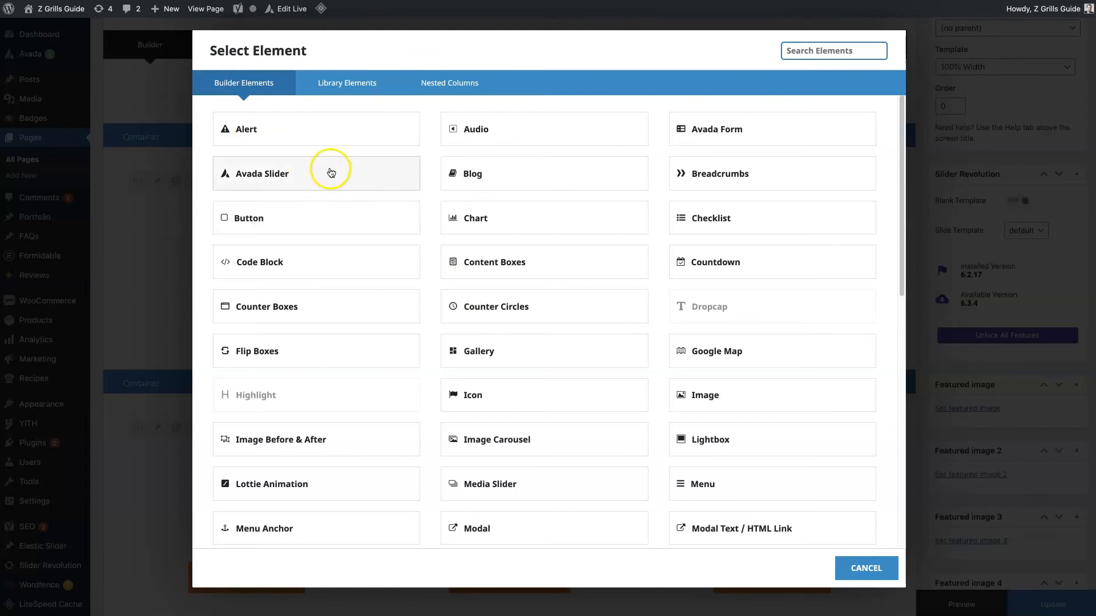
{"action": "scroll", "coordinate": [568, 450], "scroll_direction": "down", "scroll_amount": 1}
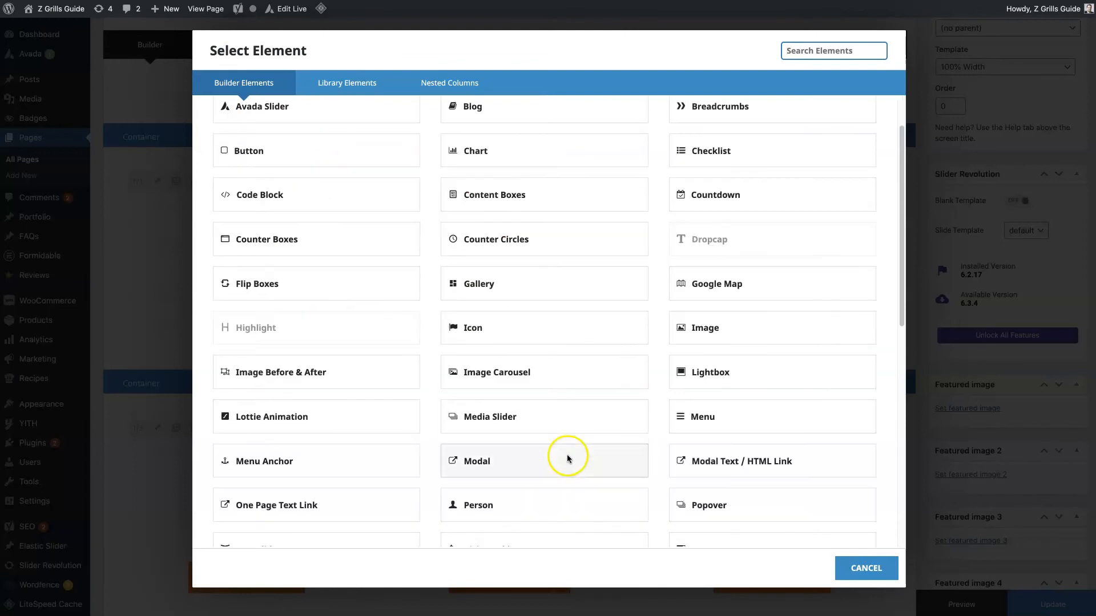
{"action": "scroll", "coordinate": [386, 455], "scroll_direction": "down", "scroll_amount": 6}
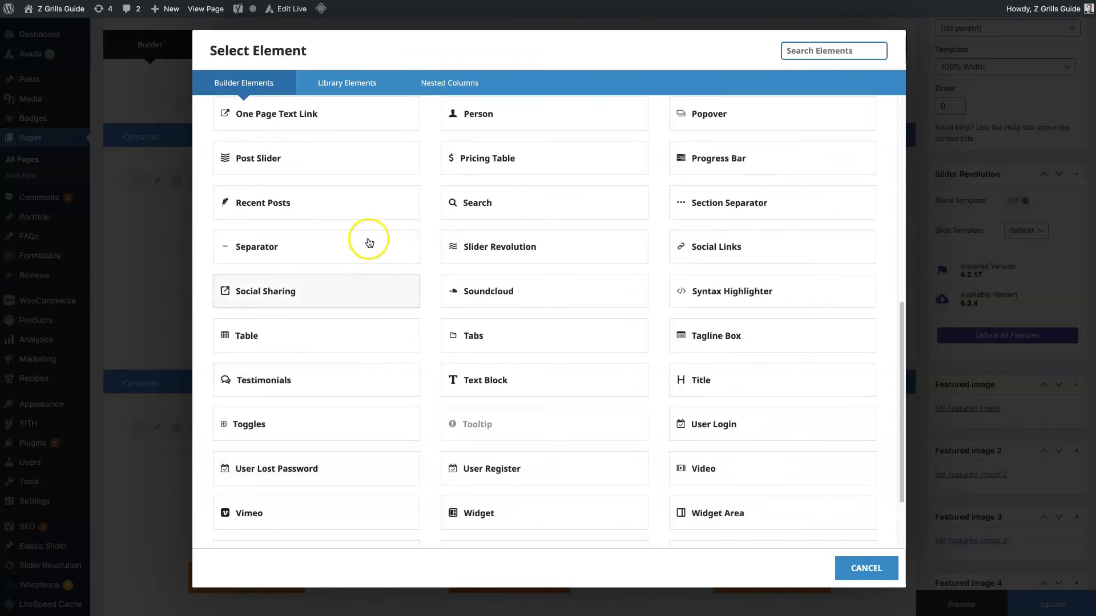
{"action": "scroll", "coordinate": [369, 242], "scroll_direction": "down", "scroll_amount": 2}
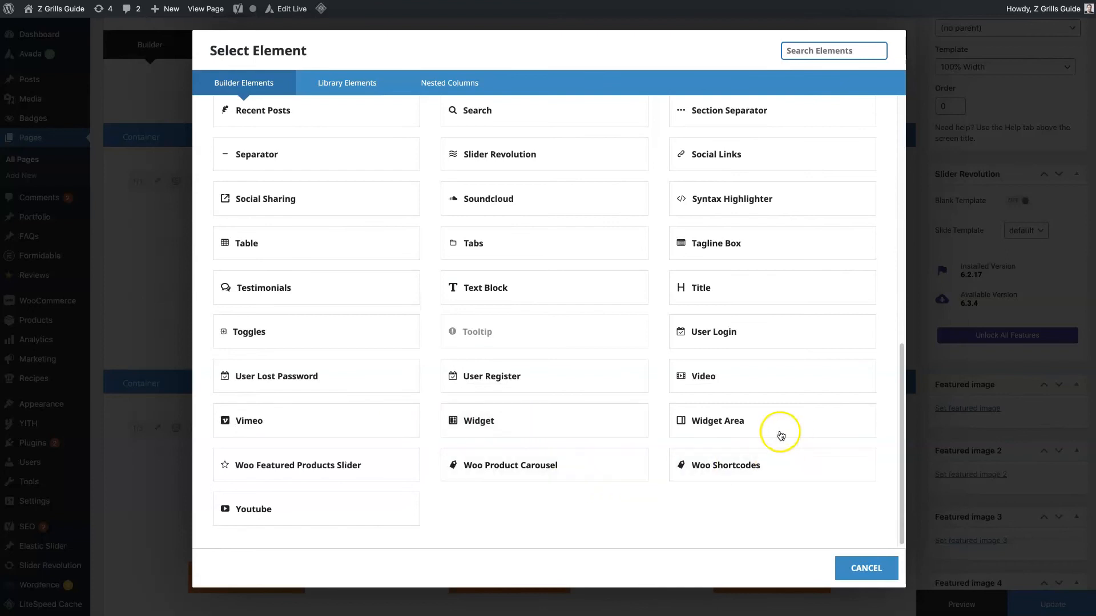
{"action": "scroll", "coordinate": [536, 347], "scroll_direction": "up", "scroll_amount": 1}
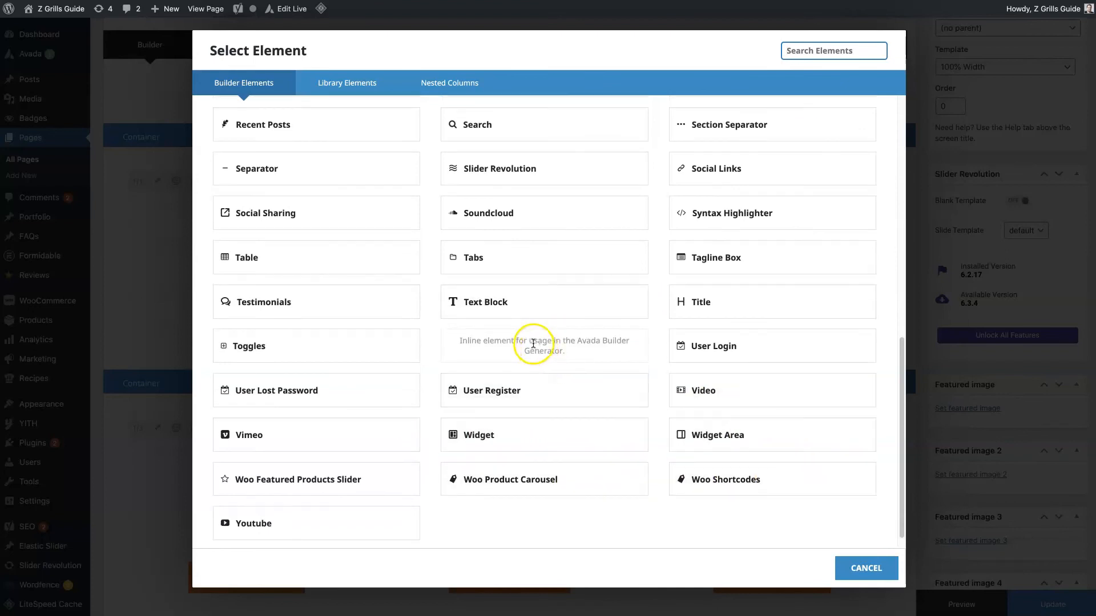
{"action": "scroll", "coordinate": [533, 344], "scroll_direction": "up", "scroll_amount": 1}
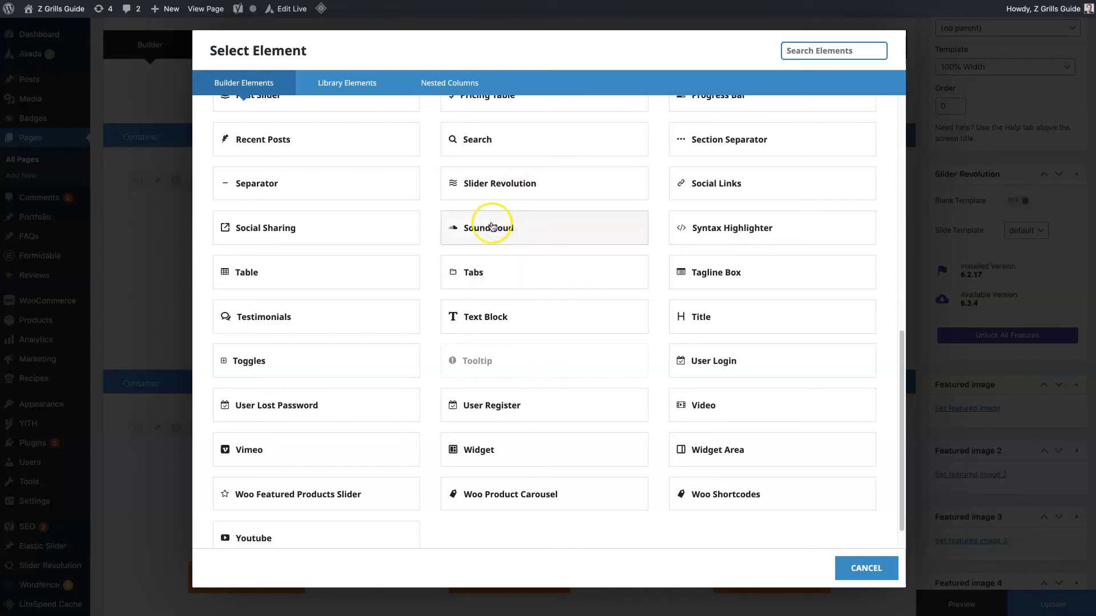
{"action": "scroll", "coordinate": [531, 254], "scroll_direction": "up", "scroll_amount": 3}
{"action": "scroll", "coordinate": [685, 328], "scroll_direction": "up", "scroll_amount": 7}
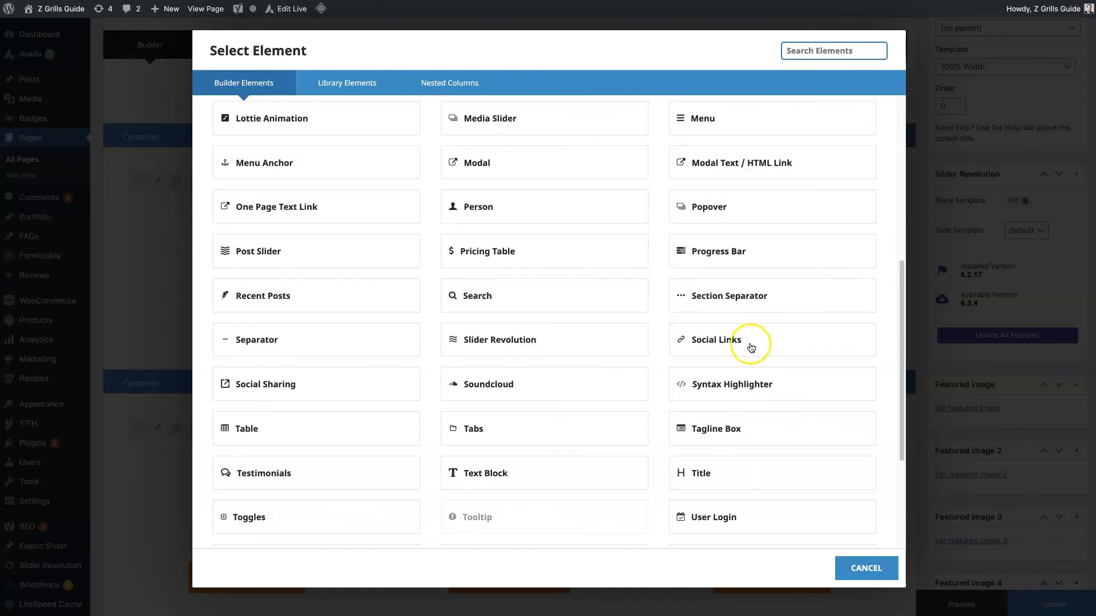
{"action": "scroll", "coordinate": [587, 244], "scroll_direction": "up", "scroll_amount": 6}
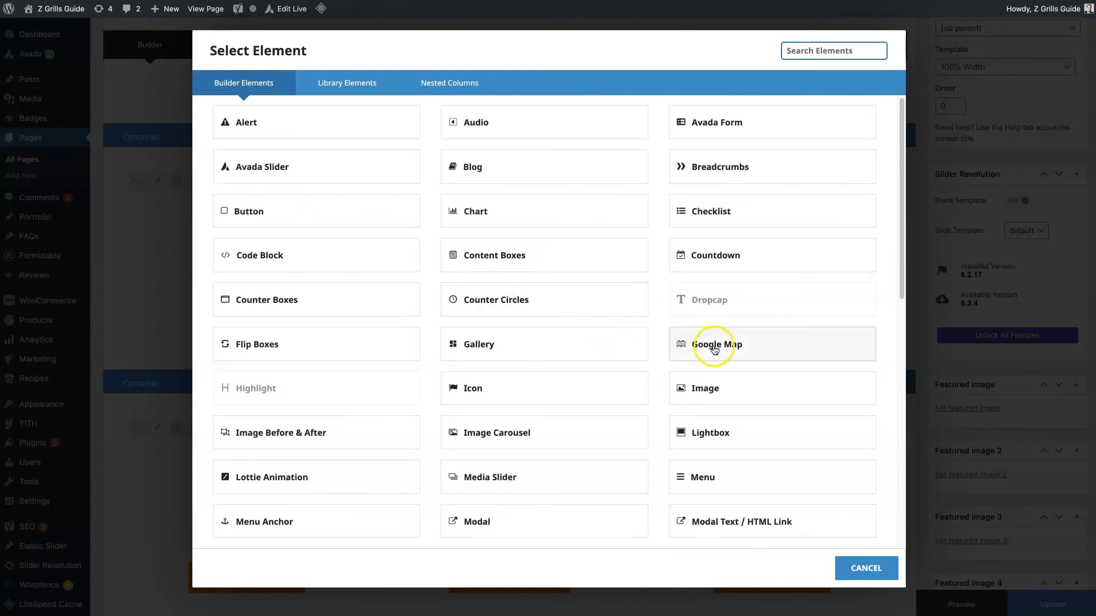
{"action": "left_click", "coordinate": [861, 567]}
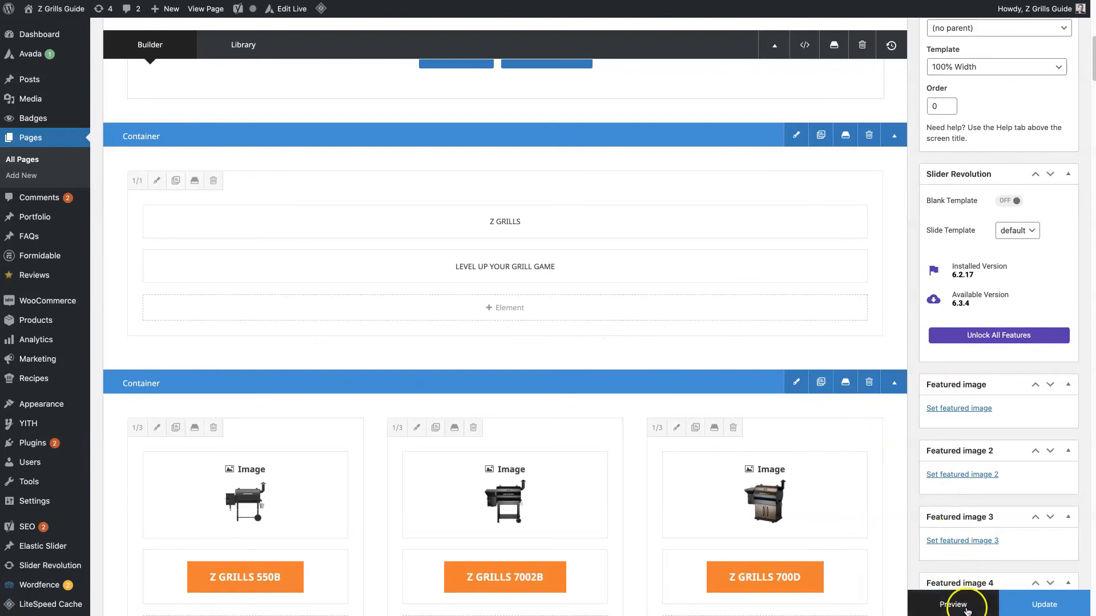
- Preview the home page and review its sections down to "Mix Up The Flavor", returning to the header slider
{"action": "left_click", "coordinate": [953, 603]}
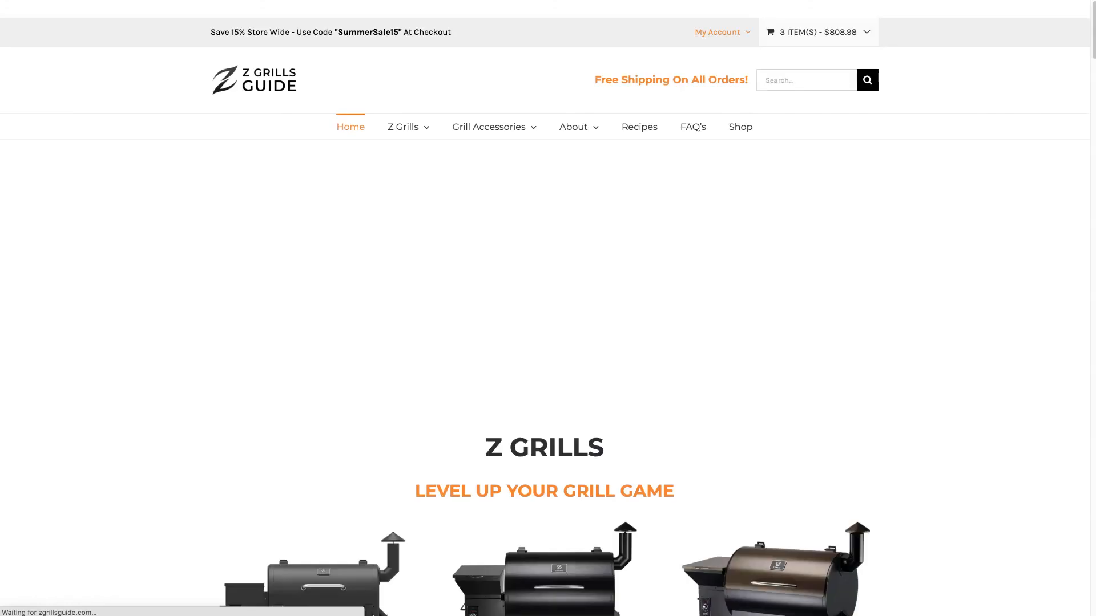
{"action": "scroll", "coordinate": [913, 319], "scroll_direction": "down", "scroll_amount": 3}
{"action": "scroll", "coordinate": [887, 364], "scroll_direction": "down", "scroll_amount": 20}
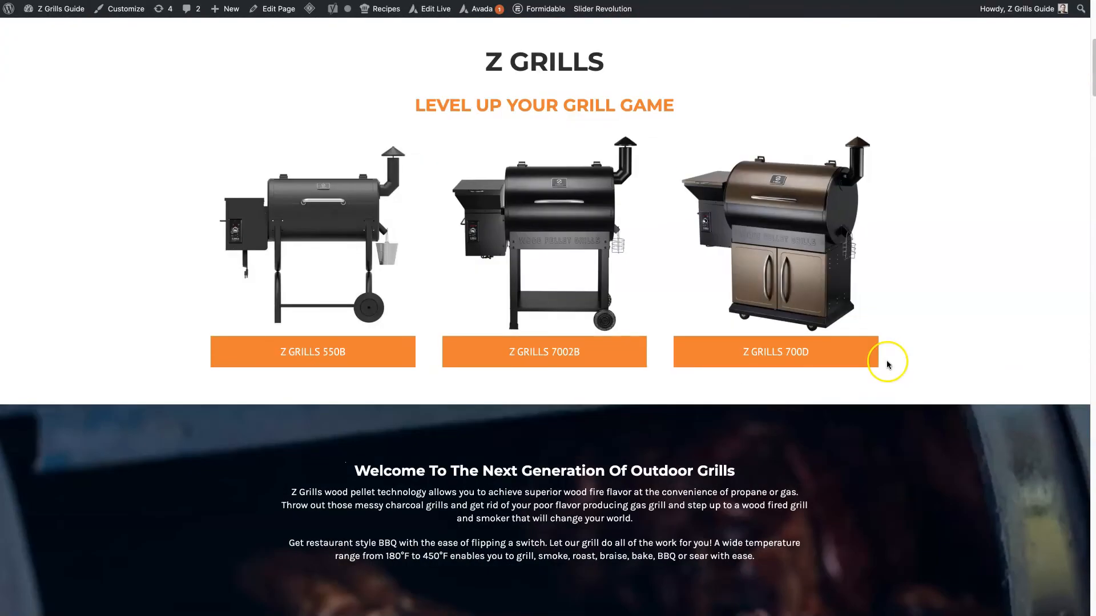
{"action": "scroll", "coordinate": [887, 364], "scroll_direction": "down", "scroll_amount": 10}
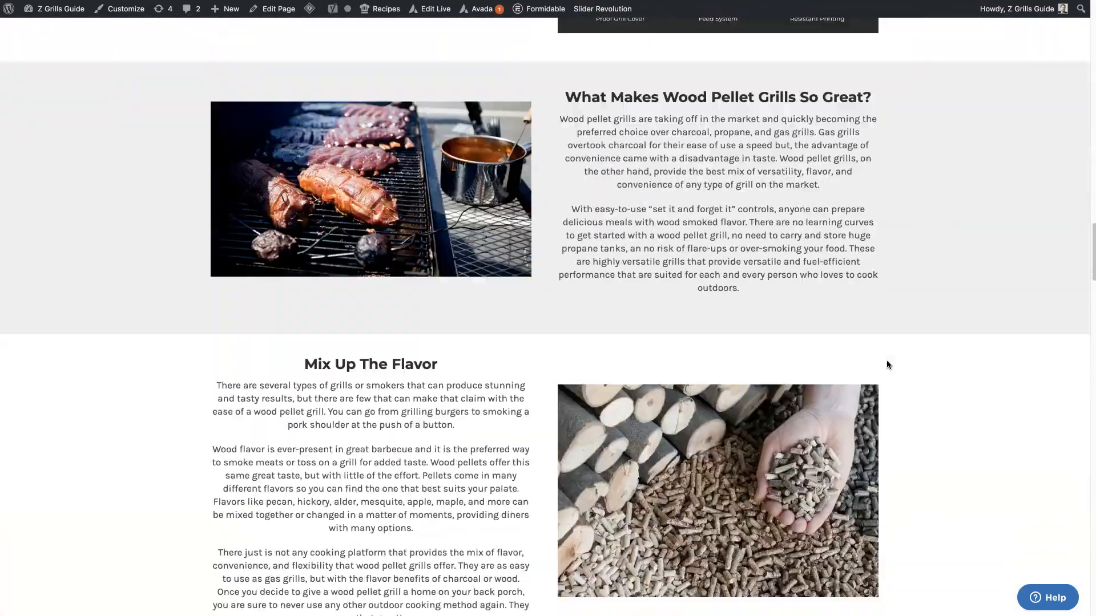
{"action": "scroll", "coordinate": [886, 363], "scroll_direction": "up", "scroll_amount": 20}
{"action": "scroll", "coordinate": [886, 361], "scroll_direction": "up", "scroll_amount": 3}
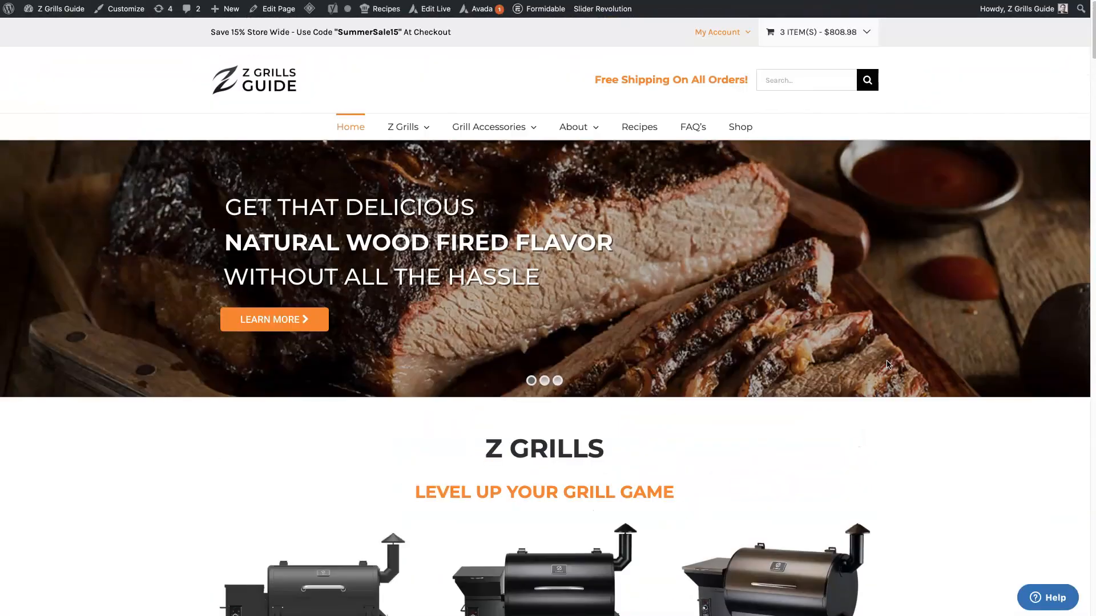